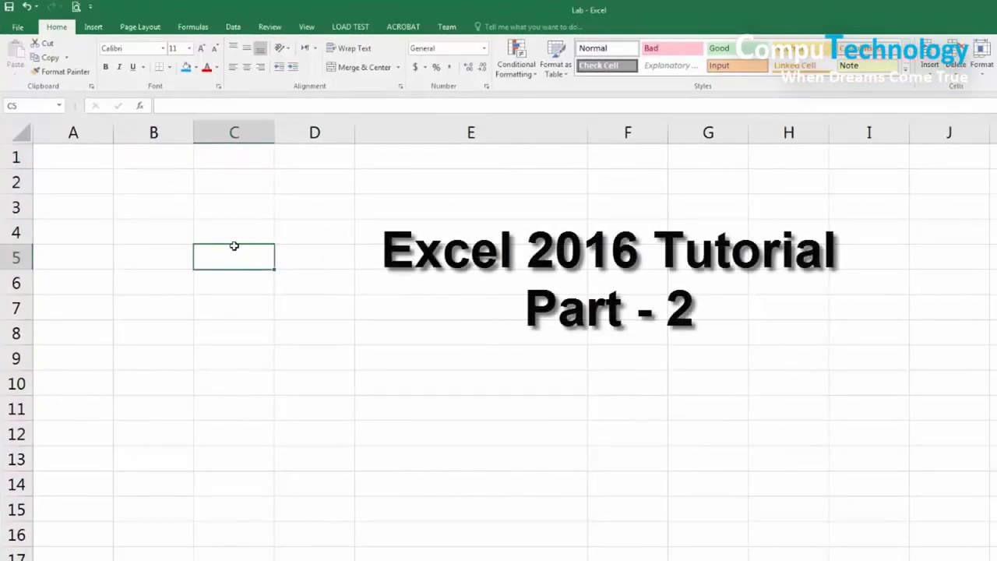
Enter the headers 'Name' in A2 and 'Age' in B2, then select columns A and B.
left_click(98, 189)
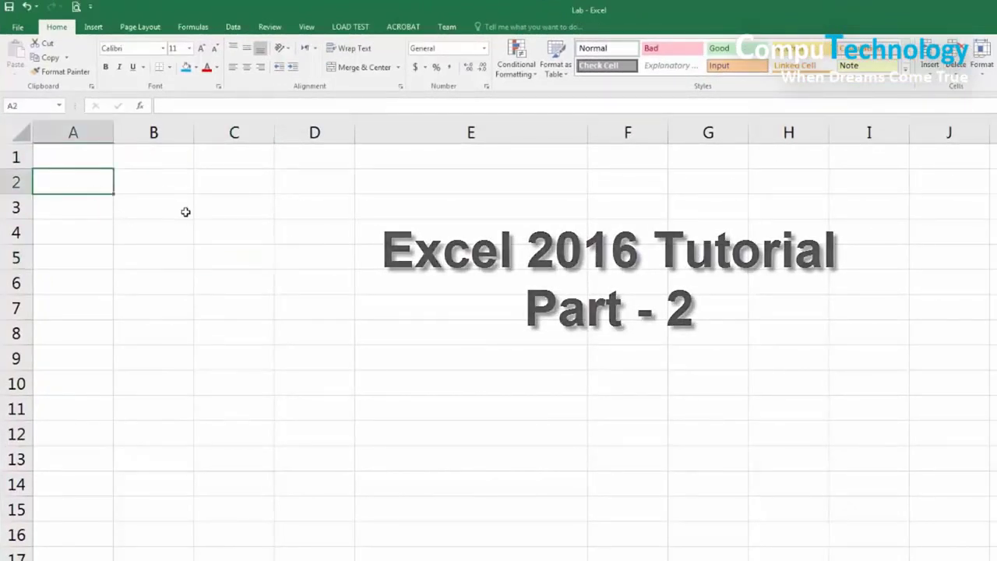
type("Name")
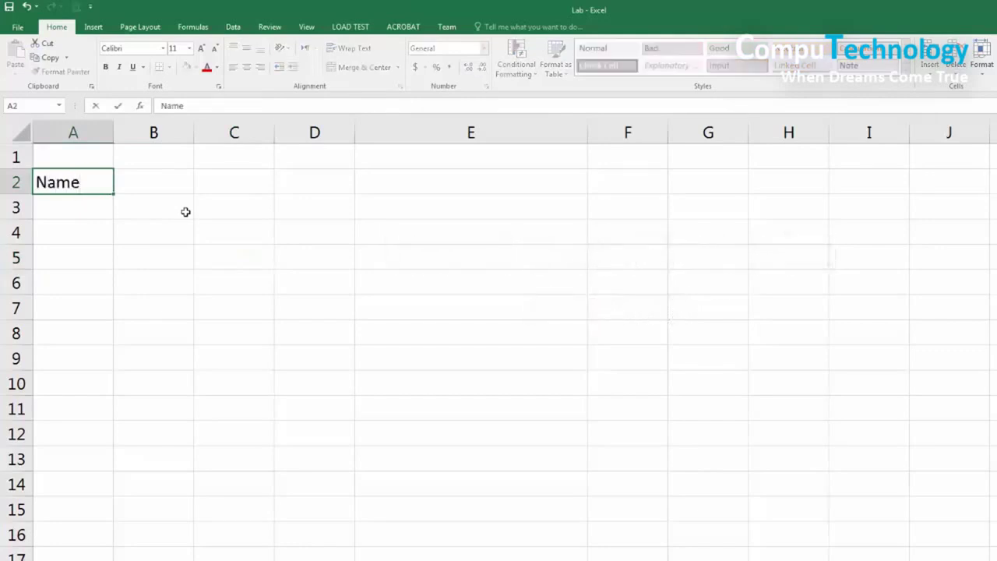
key("Tab")
type("Age")
key("Return")
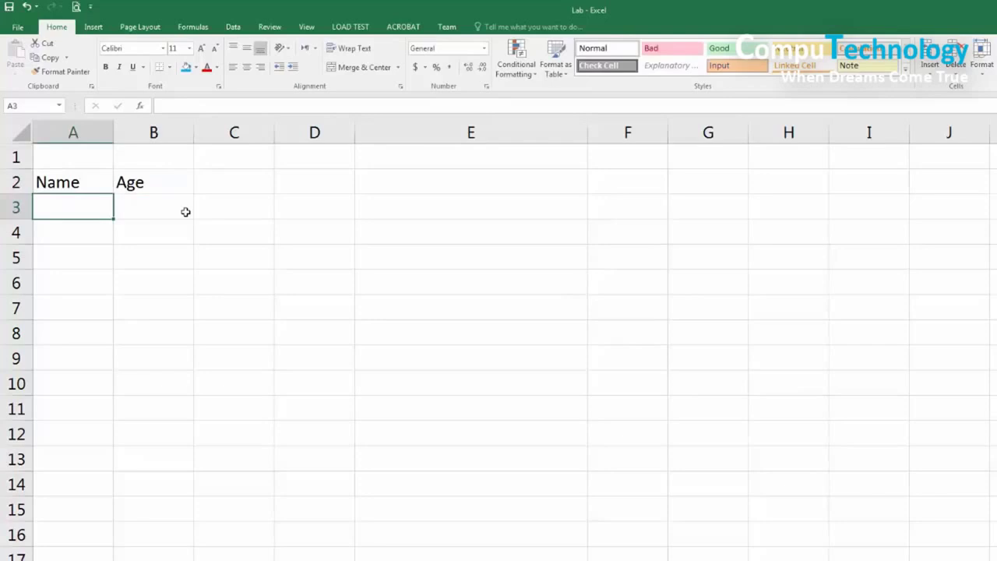
left_click_drag(78, 133, 132, 132)
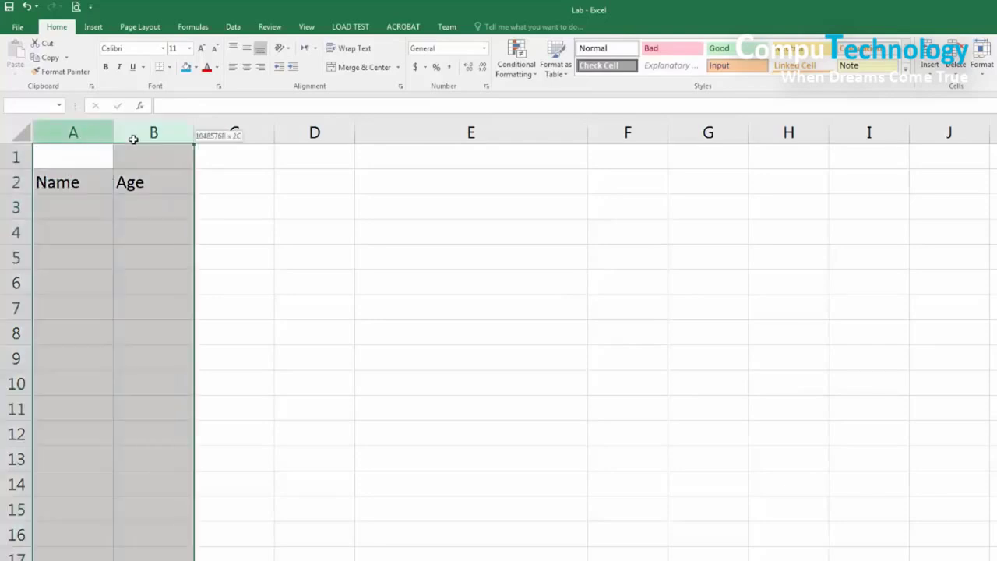
Center the contents of columns A and B both horizontally and vertically.
left_click(246, 67)
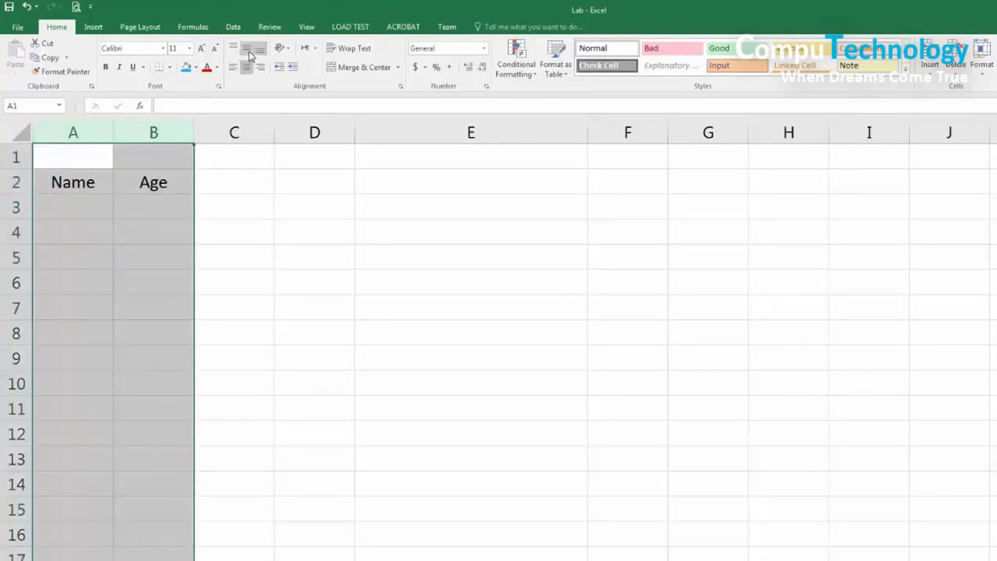
left_click(249, 51)
left_click(247, 254)
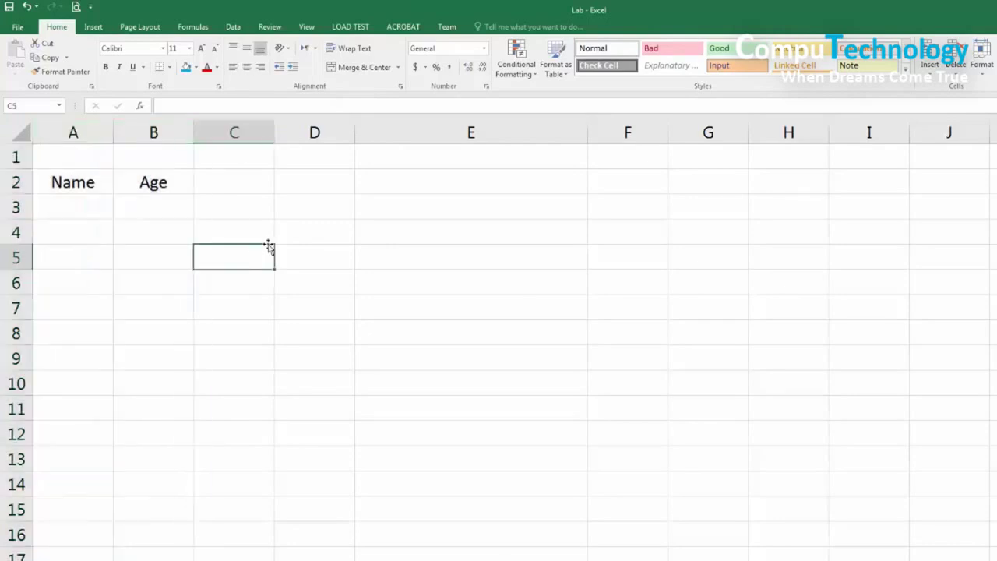
Enter the names A1, B1, C1, D1, E1 and F1 in A3:A8.
left_click(79, 216)
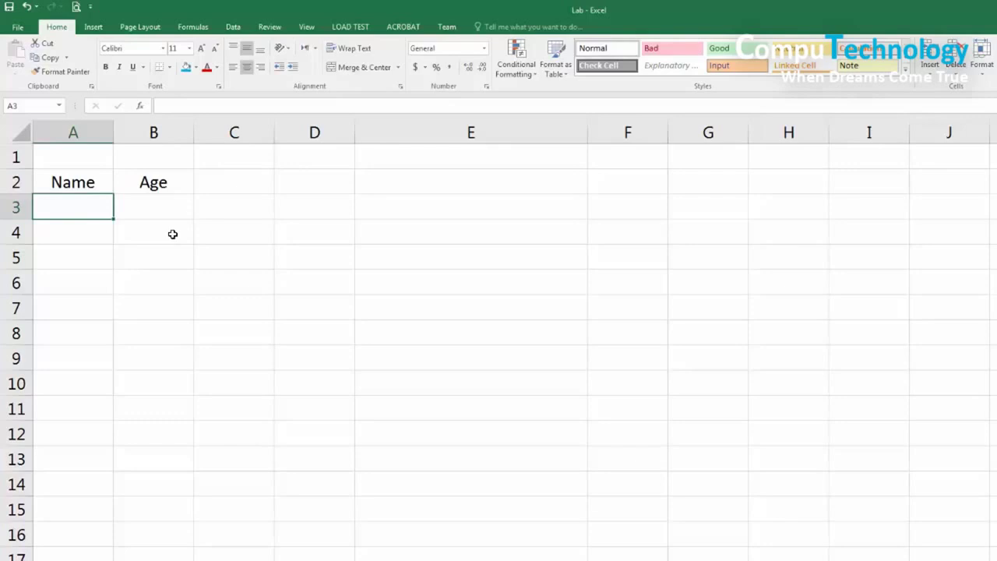
type("A1")
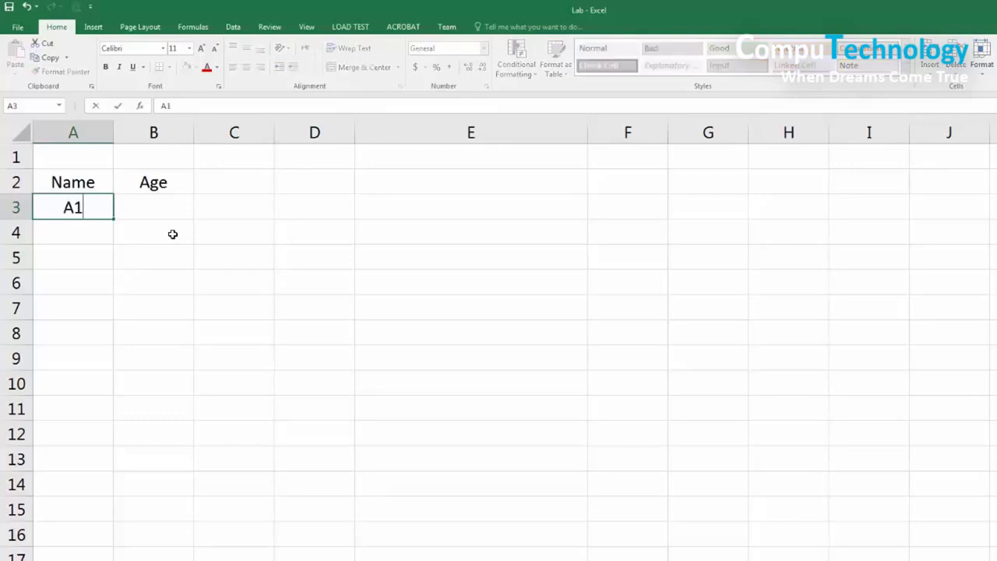
key("Return")
type("B1")
key("Return")
type("C1")
key("Return")
type("D1")
key("Return")
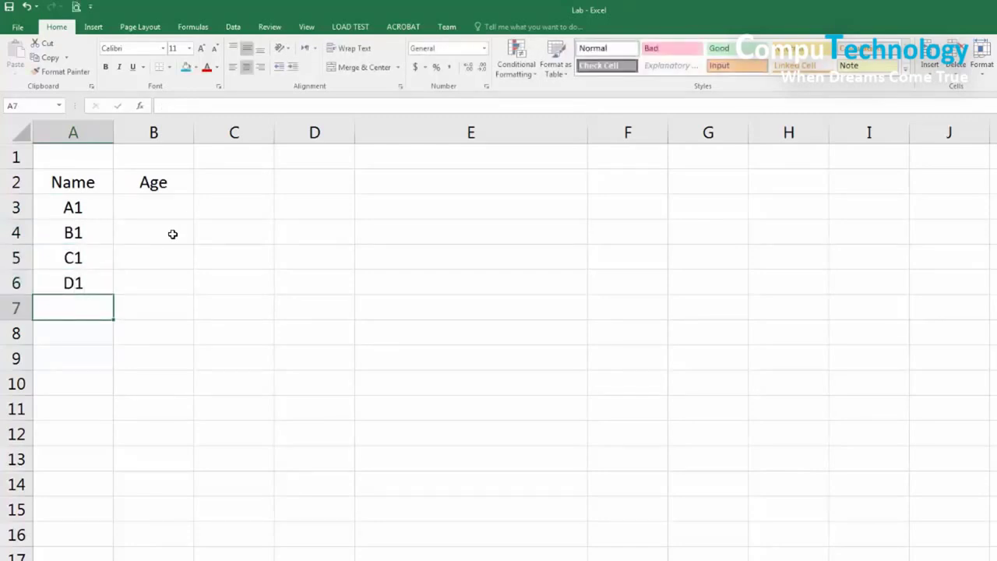
type("E1")
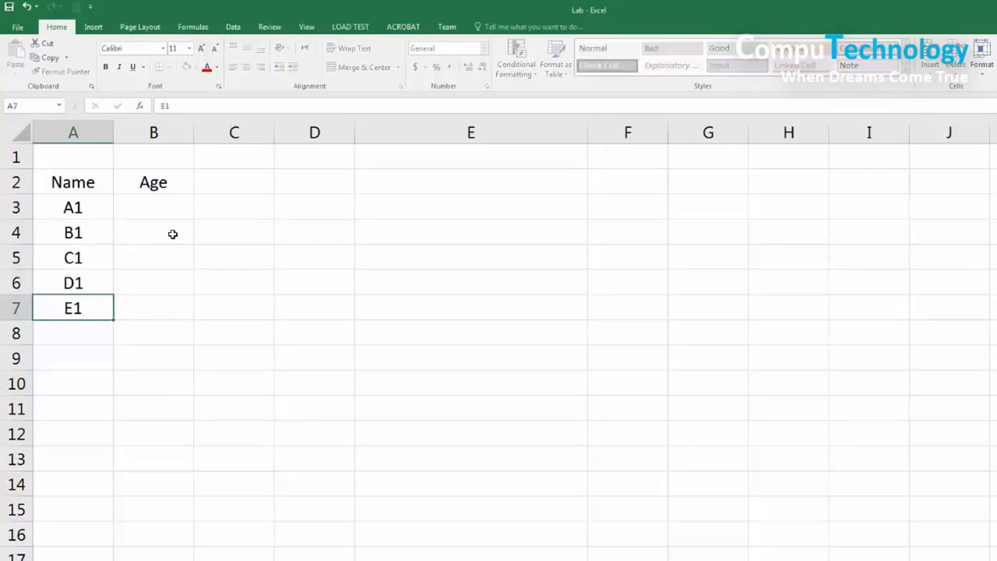
key("Return")
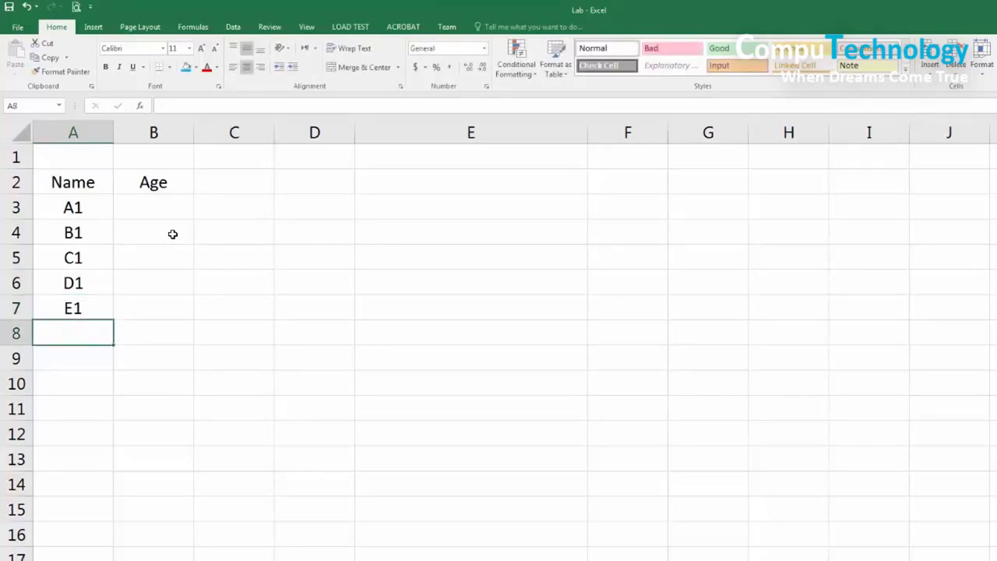
type("F1")
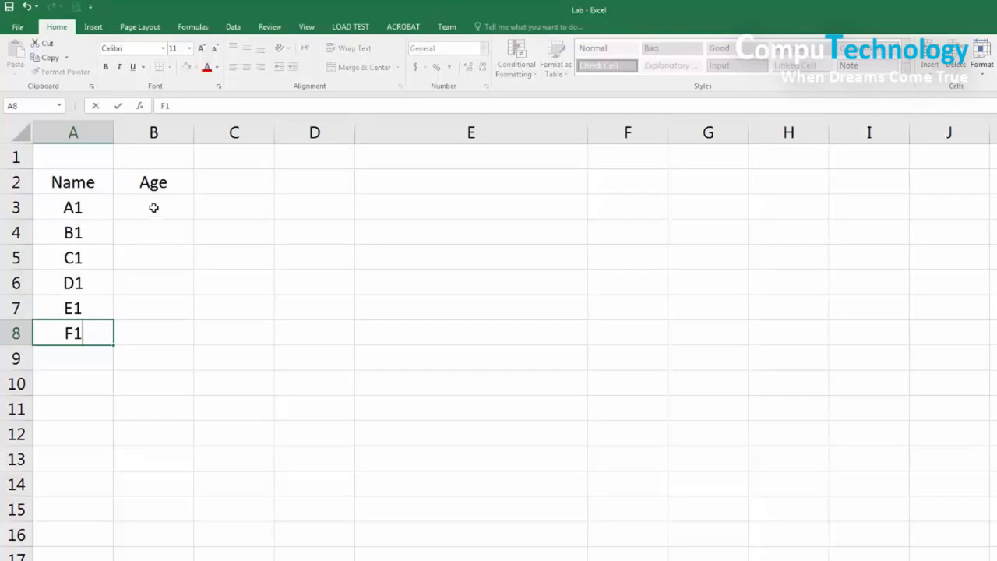
Enter the ages 23, 22, 30, 35, 17 and 15 in B3:B8.
left_click(151, 208)
type("23")
key("Return")
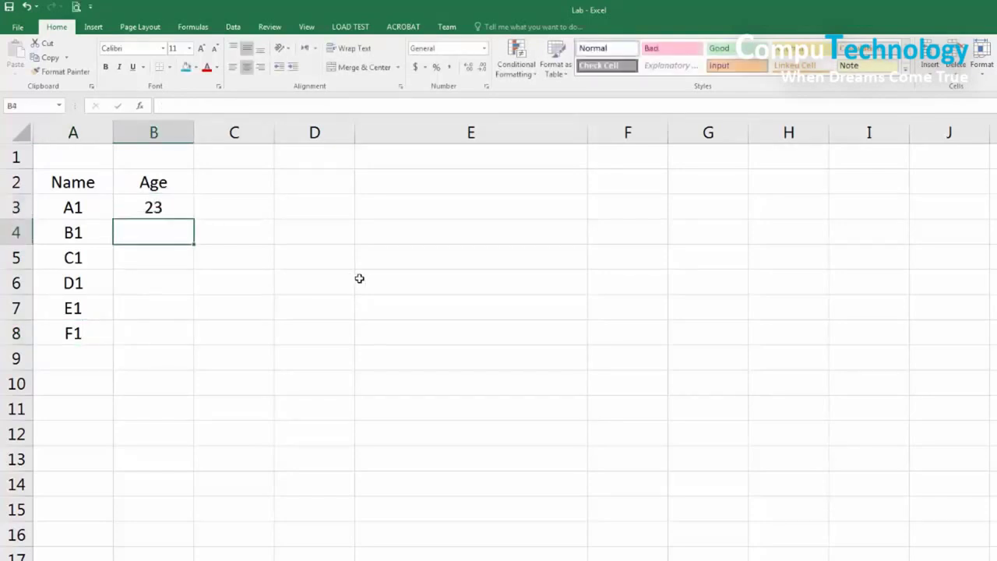
type("22")
key("Return")
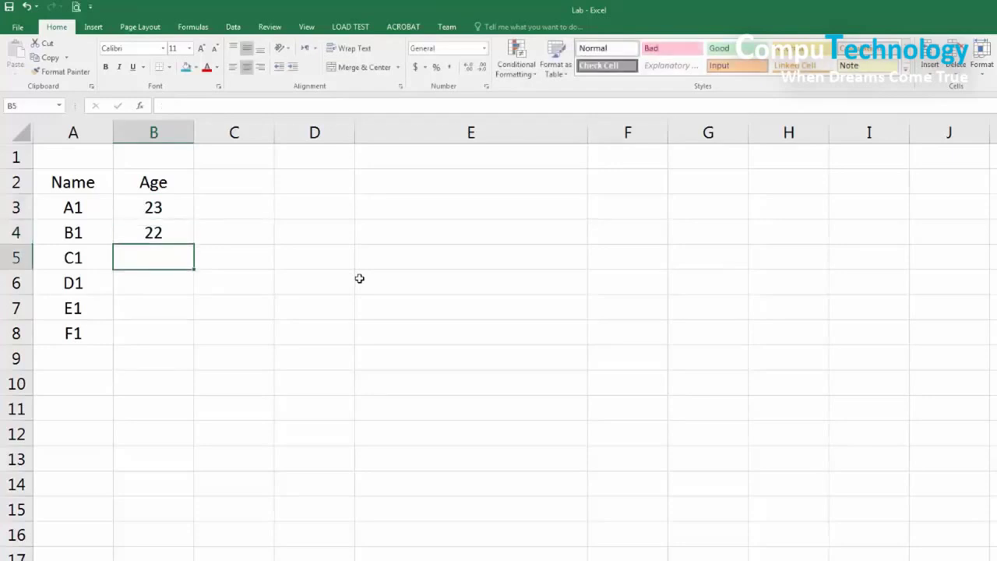
type("30")
key("Return")
type("35")
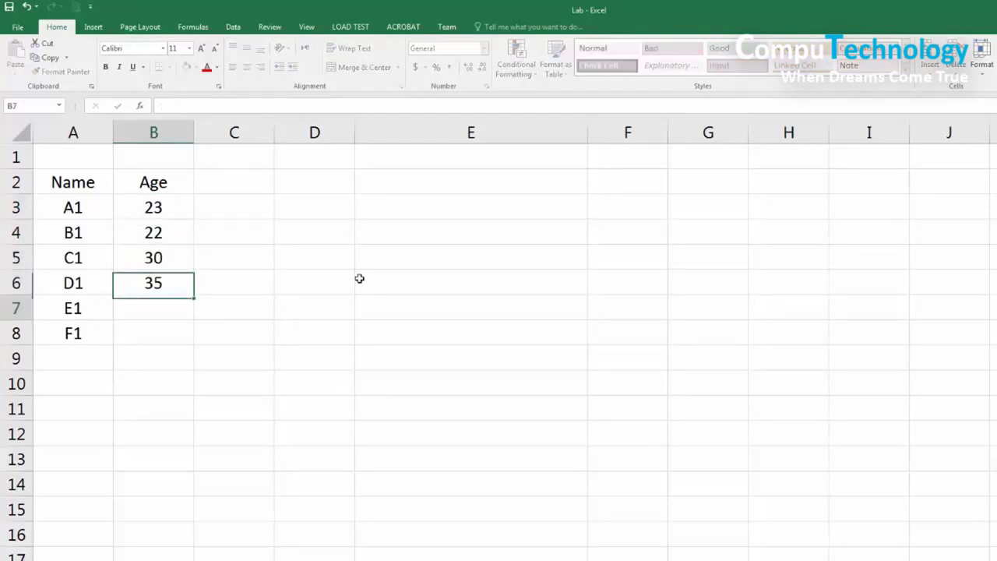
key("Return")
type("17")
key("Return")
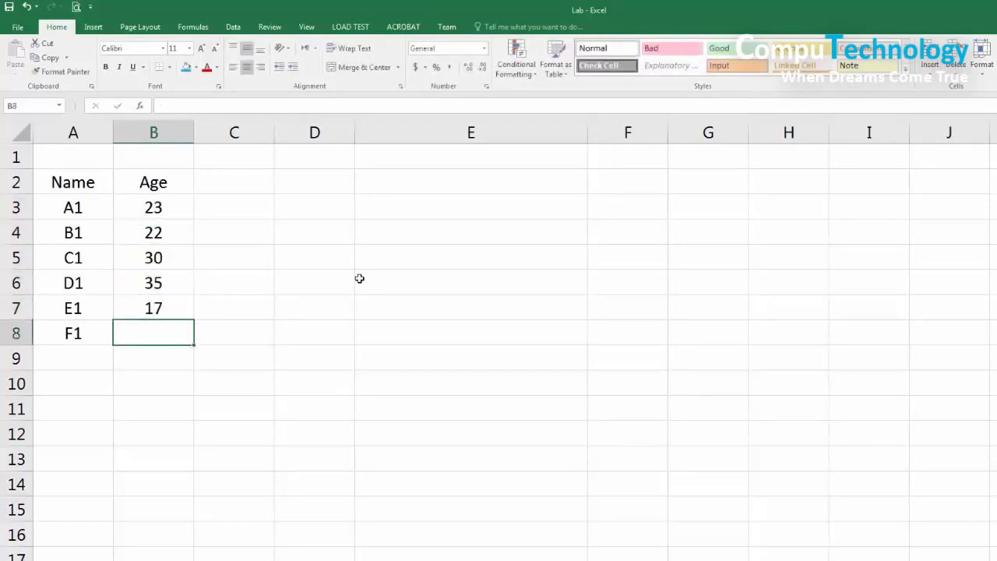
type("15")
key("Return")
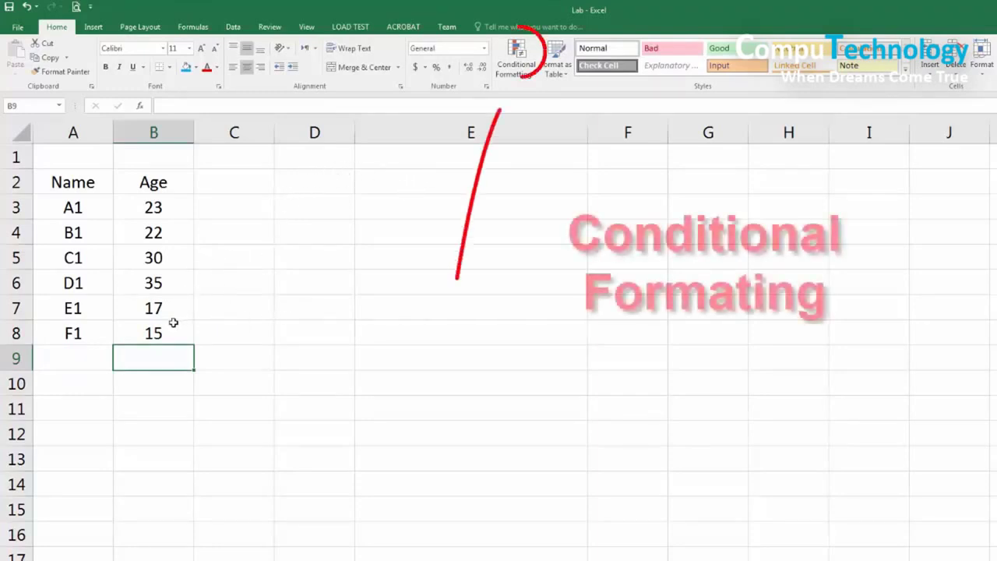
Select the ages in B3:B8 and bring up Conditional Formatting's Highlight Cells Rules menu.
left_click(156, 333)
left_click_drag(157, 333, 151, 208)
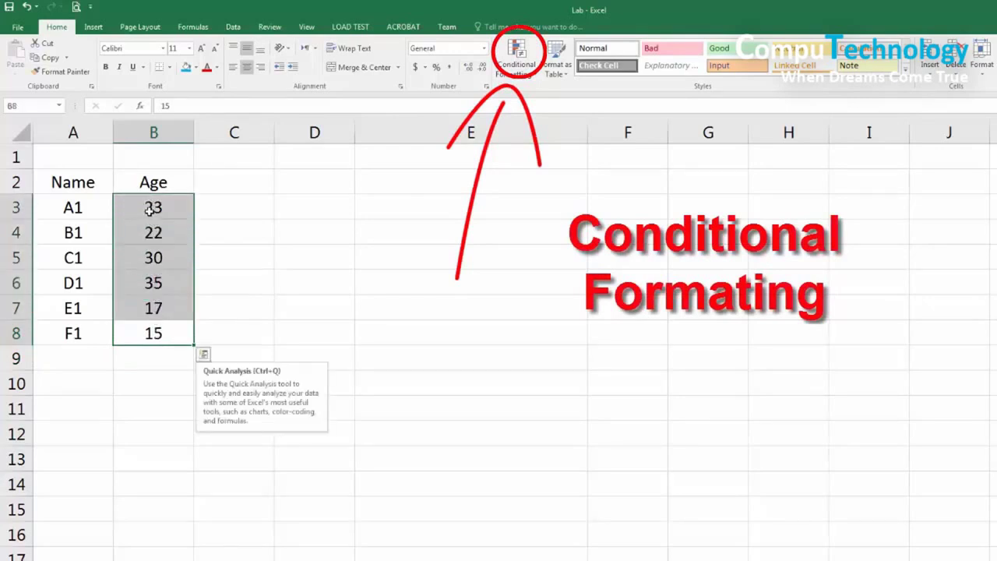
left_click(514, 69)
mouse_move(585, 102)
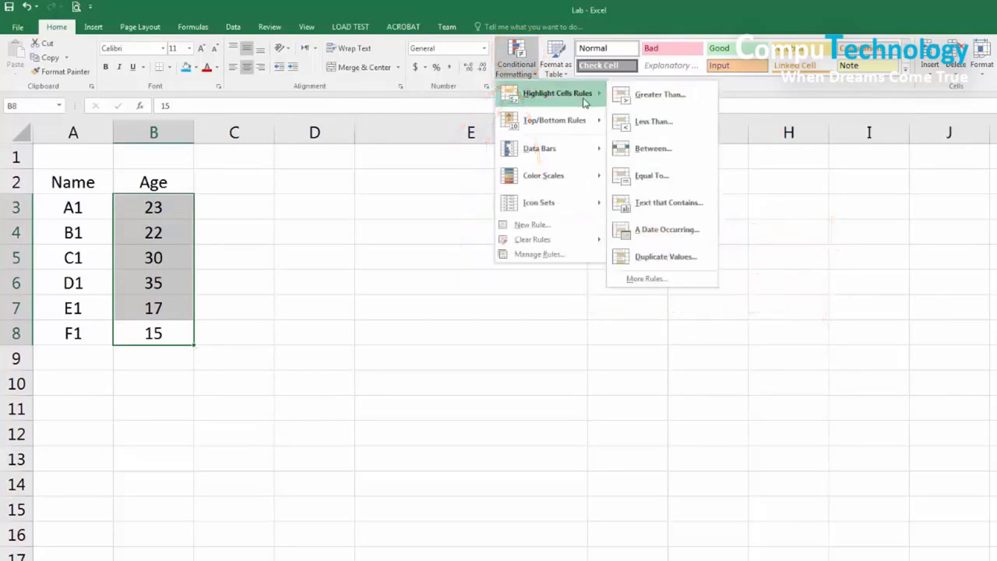
mouse_move(578, 121)
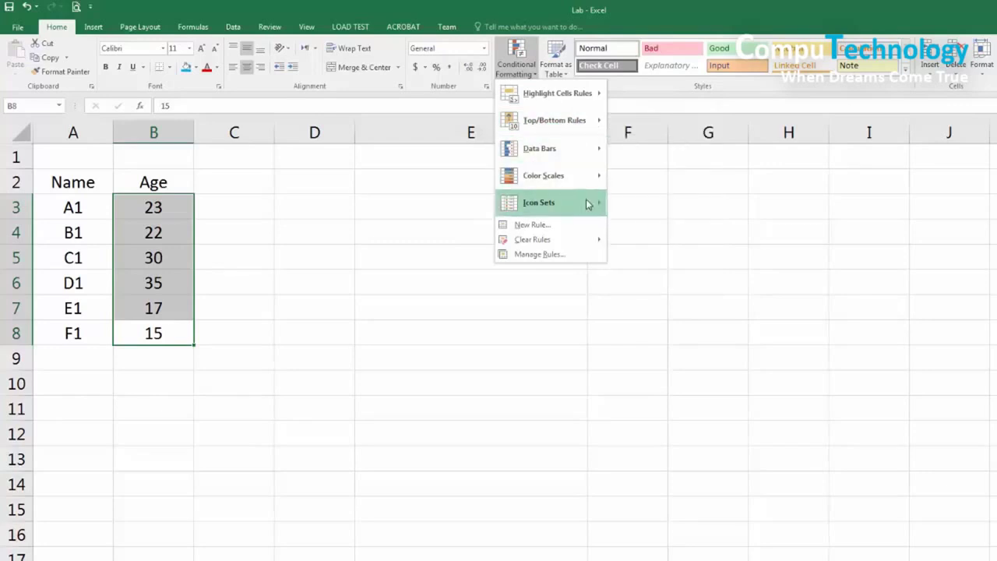
mouse_move(587, 204)
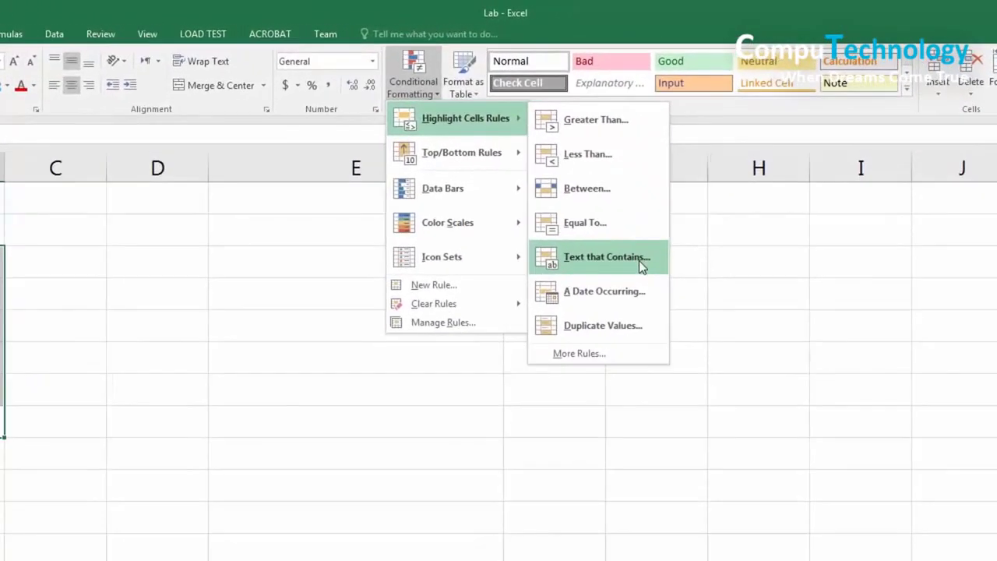
Add a Greater Than rule shading ages 23, 22, 30 and 35 light red with dark red text.
left_click(601, 123)
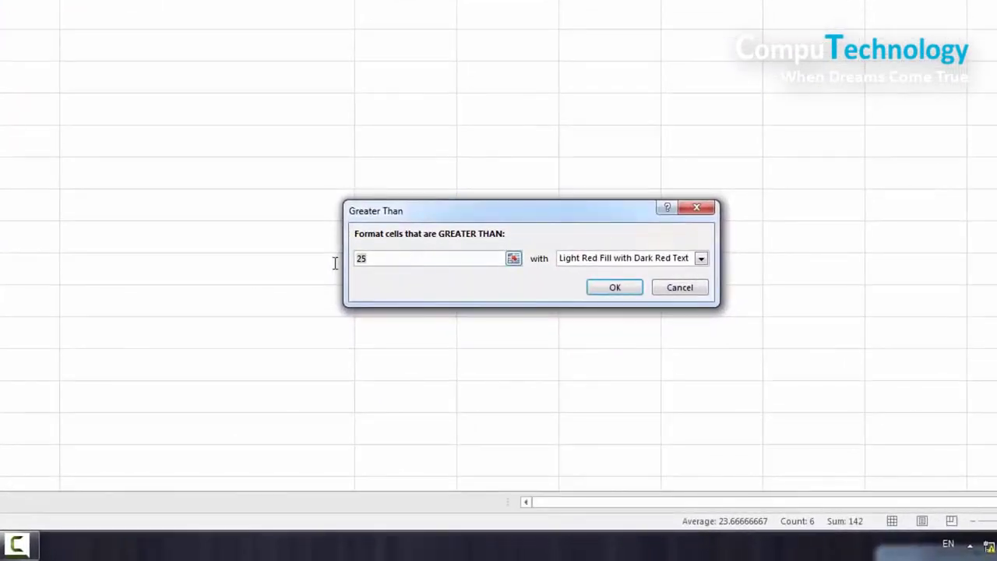
key("BackSpace")
left_click(624, 287)
left_click(151, 131)
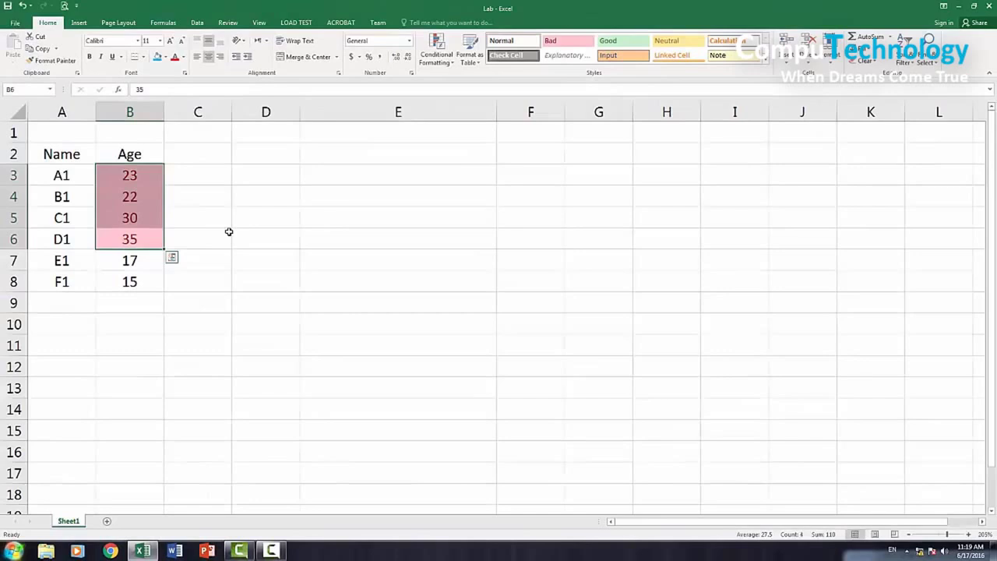
left_click(229, 231)
left_click(255, 238)
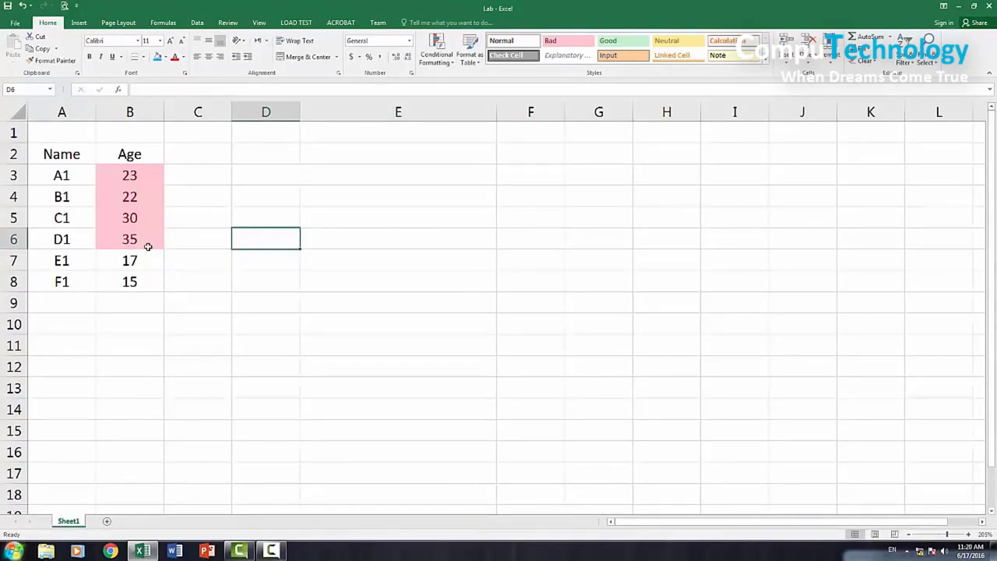
Select ages 17 and 15 and add a Less Than 20 rule with green fill and dark green text.
left_click(242, 265)
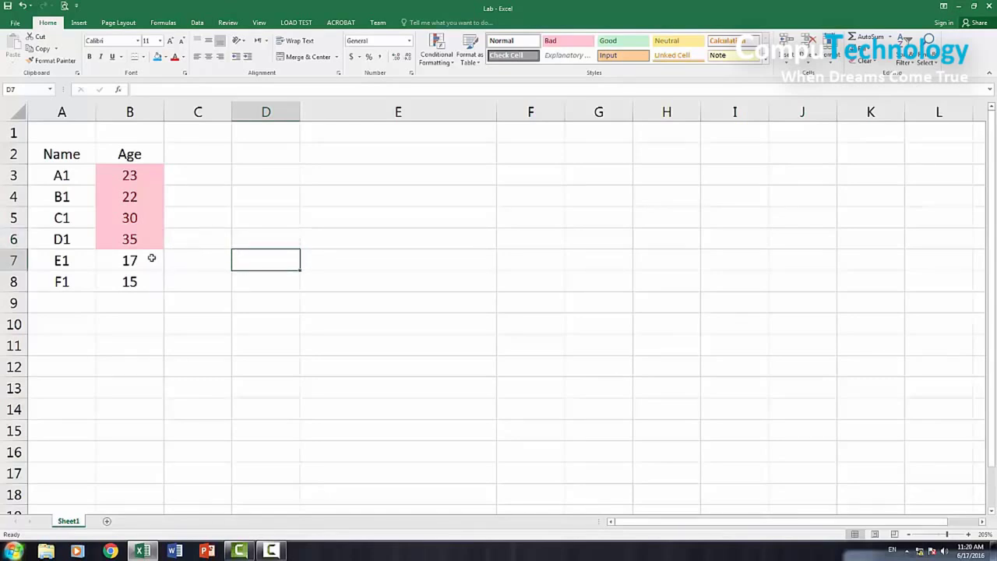
mouse_move(132, 257)
left_mouse_down()
mouse_move(137, 278)
mouse_move(139, 176)
left_mouse_up()
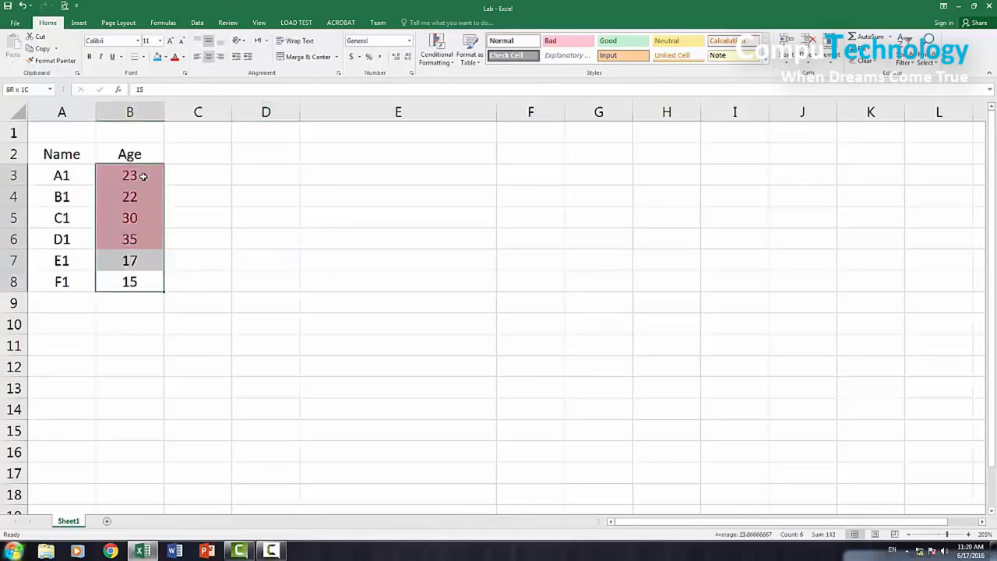
left_click(433, 60)
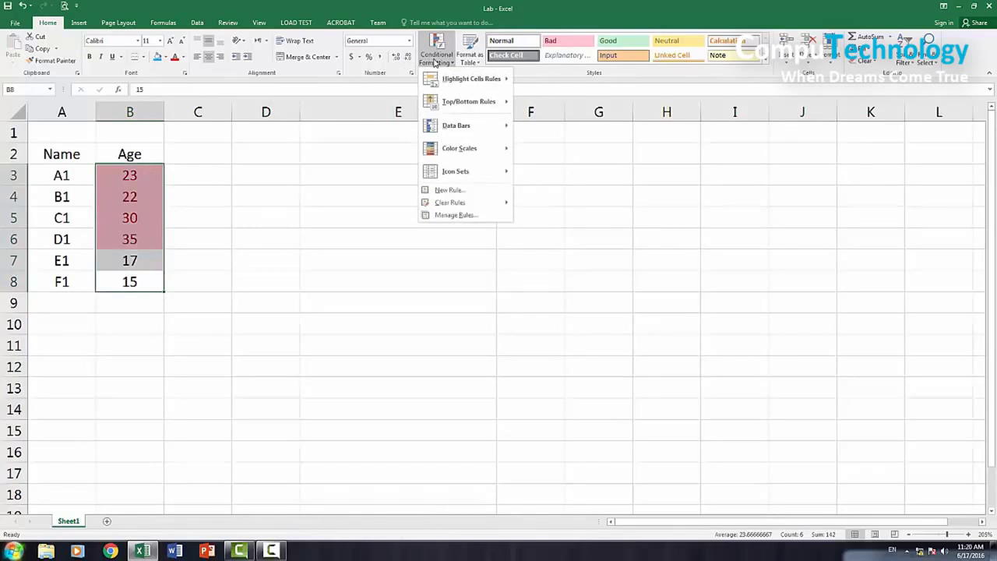
mouse_move(467, 78)
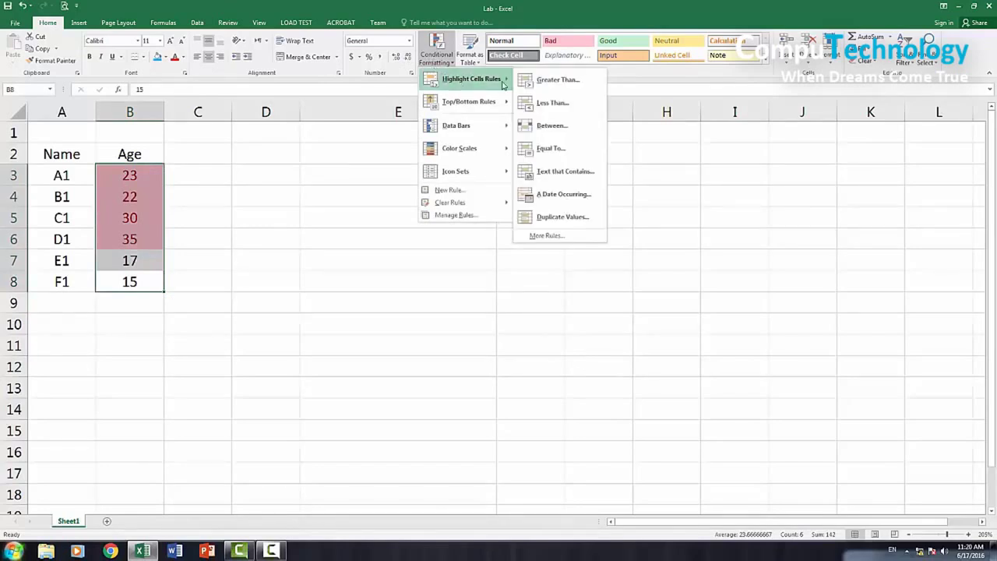
left_click(546, 102)
key("BackSpace")
type("0")
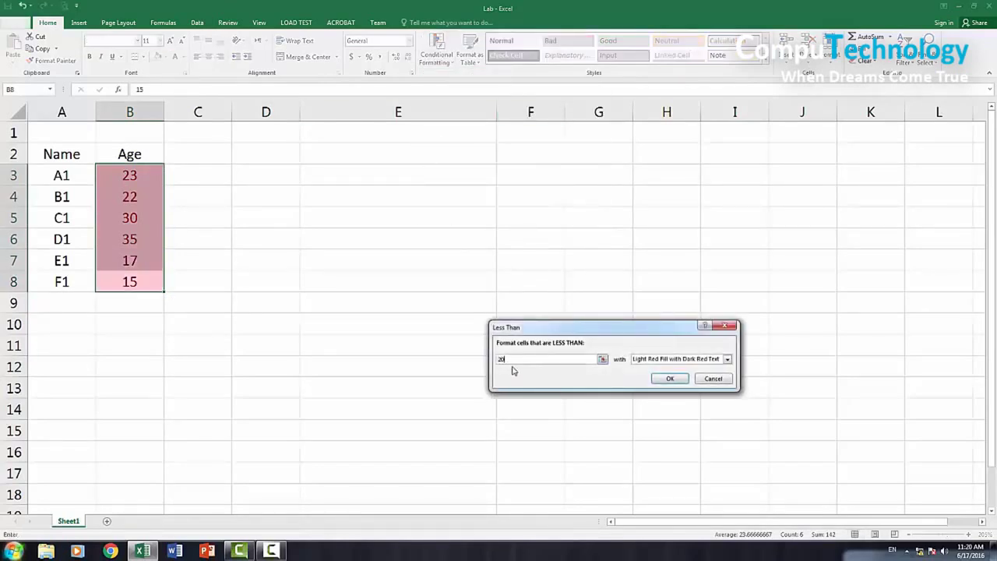
left_click(727, 359)
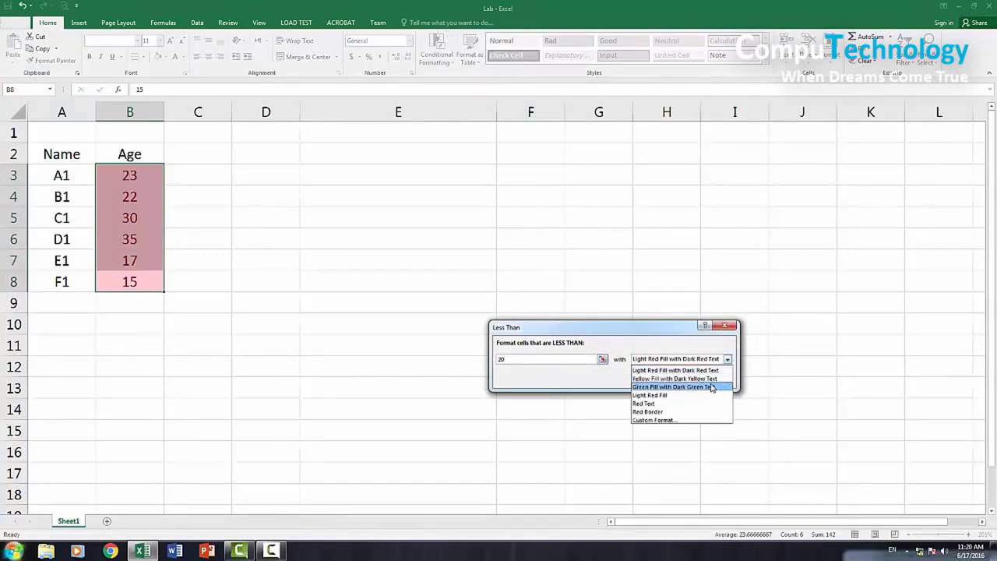
left_click(711, 387)
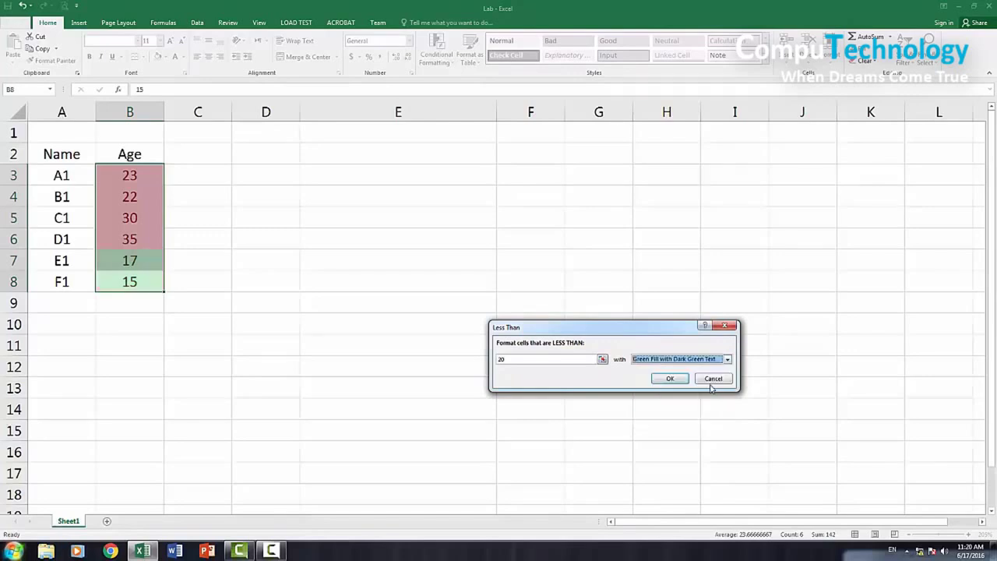
left_click(669, 378)
left_click(467, 257)
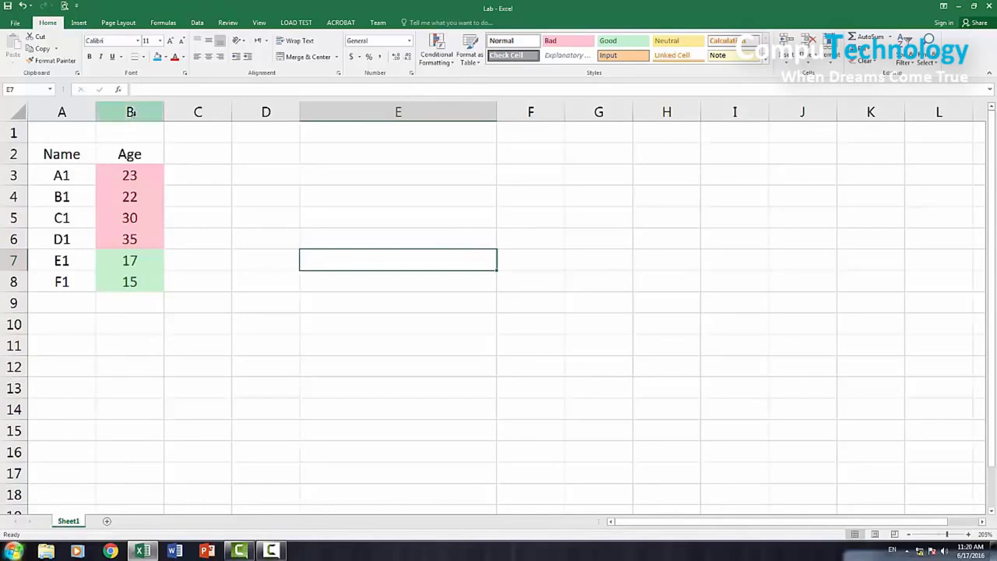
Turn on filter dropdowns for the Name and Age table A2:B8.
left_click_drag(75, 156, 130, 279)
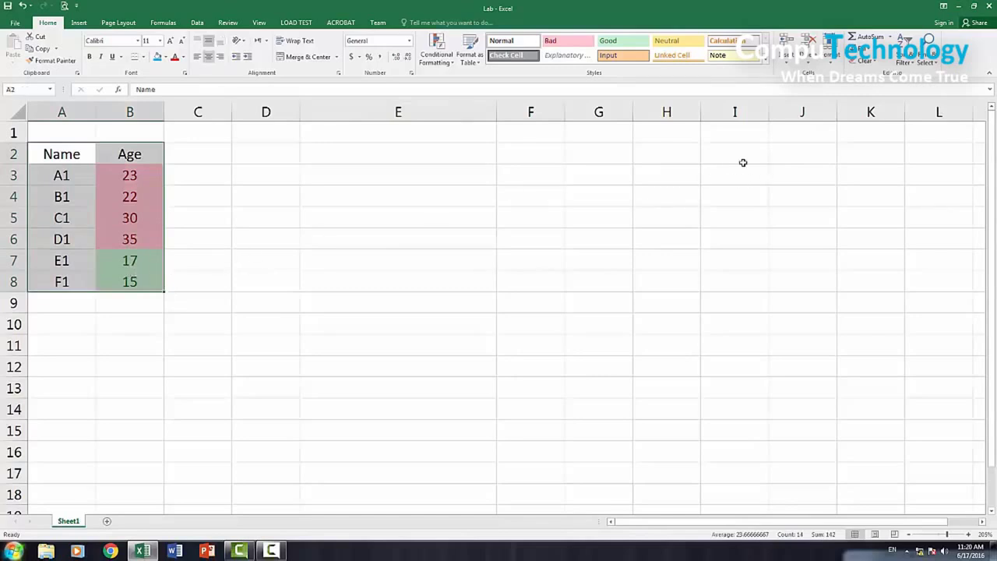
left_click(906, 64)
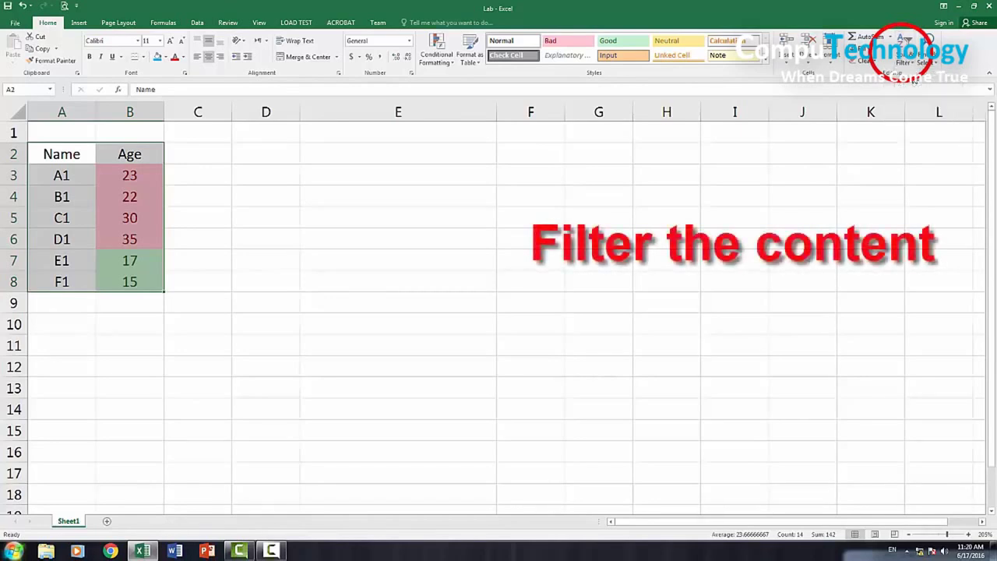
left_click(906, 62)
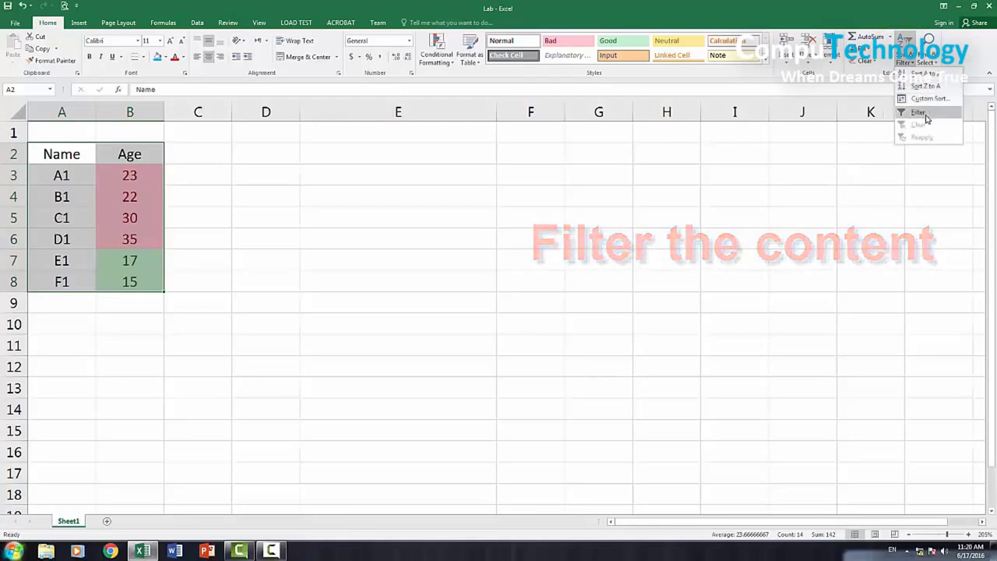
left_click(926, 118)
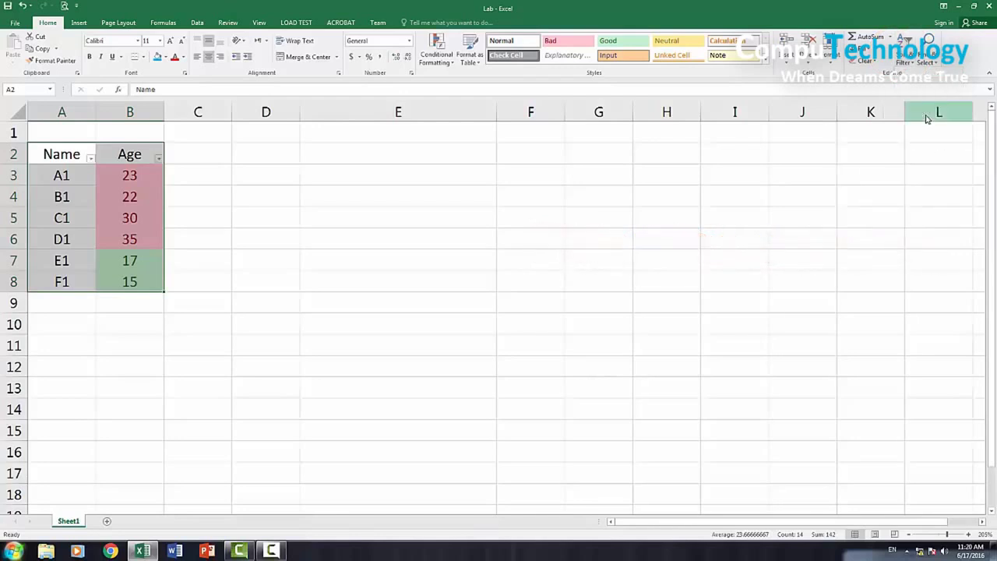
left_click(230, 188)
Filter the Name column to show only A1, then A1 and B1.
left_click(91, 158)
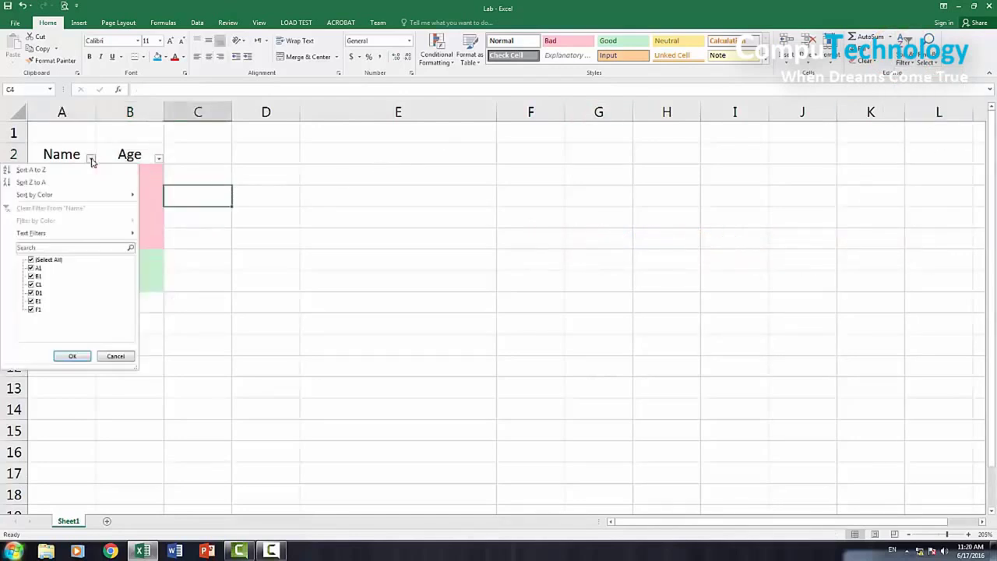
left_click(30, 261)
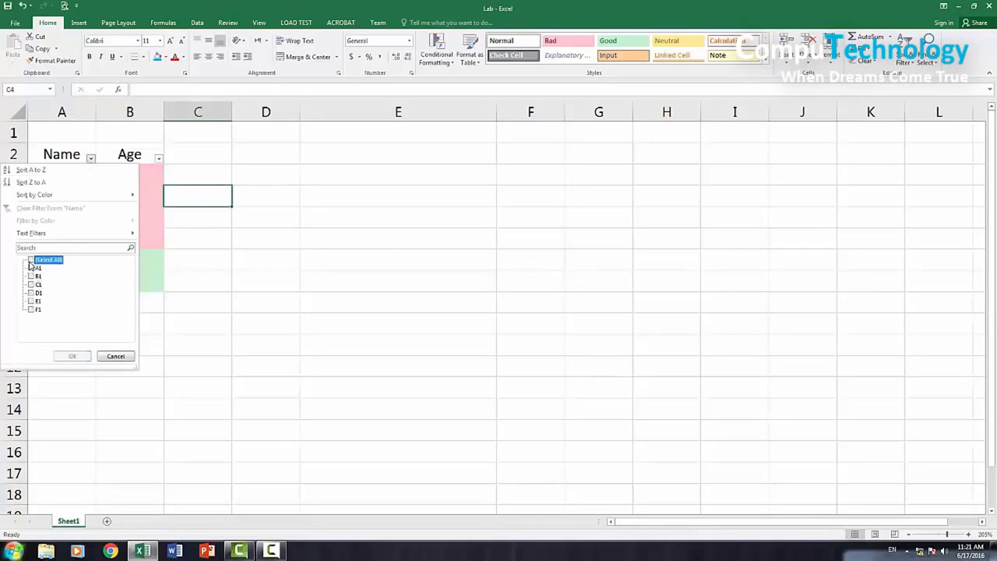
left_click(31, 268)
left_click(70, 356)
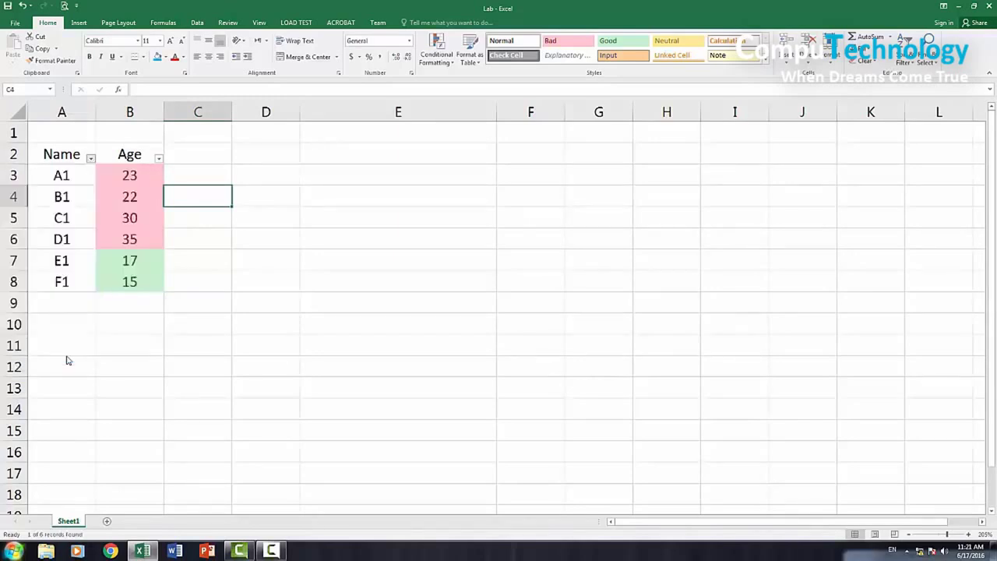
left_click(91, 159)
left_click(31, 276)
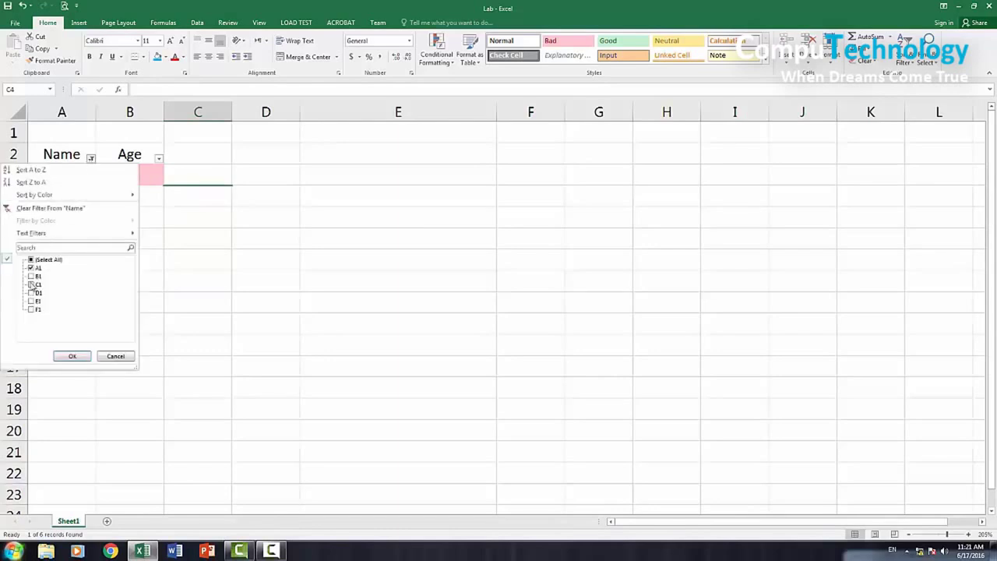
left_click(71, 356)
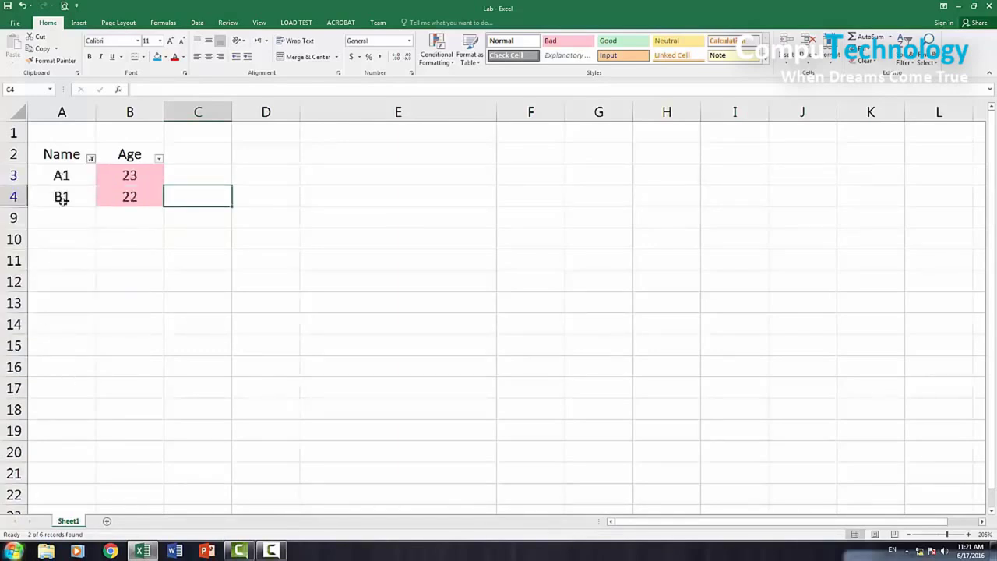
Filter the Name column to A1 and F1, then show all six names again.
left_click(90, 159)
left_click(31, 277)
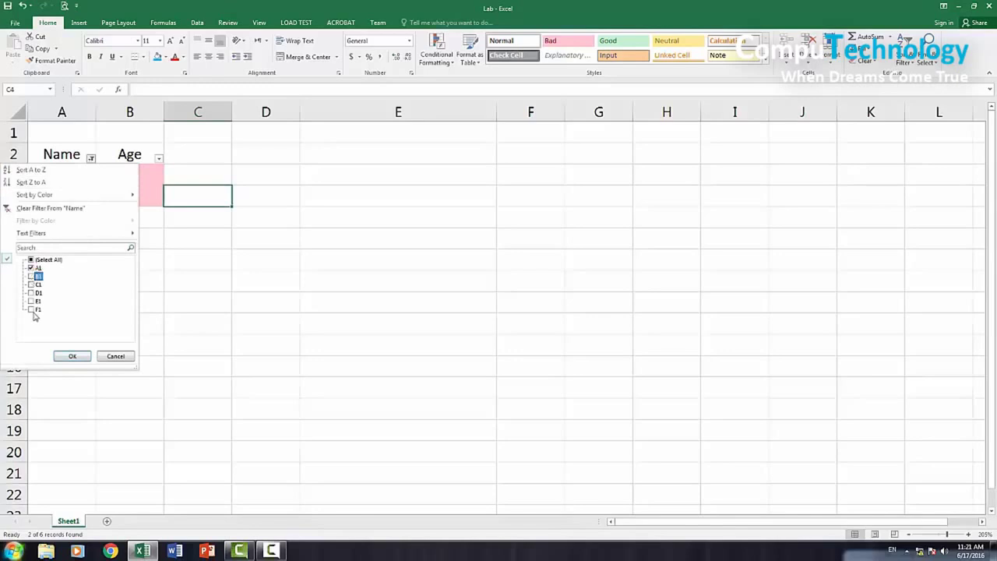
left_click(32, 310)
left_click(72, 356)
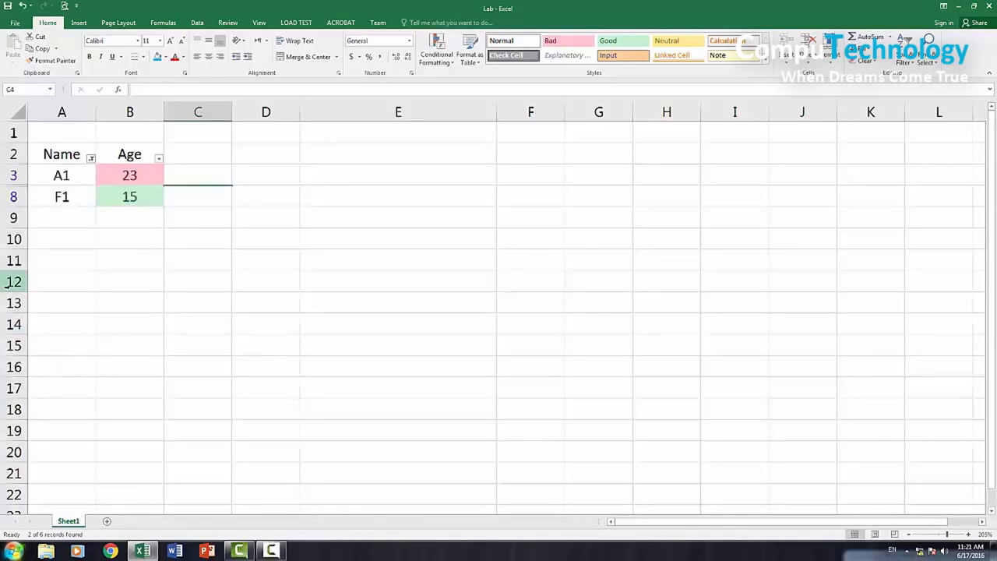
left_click(91, 159)
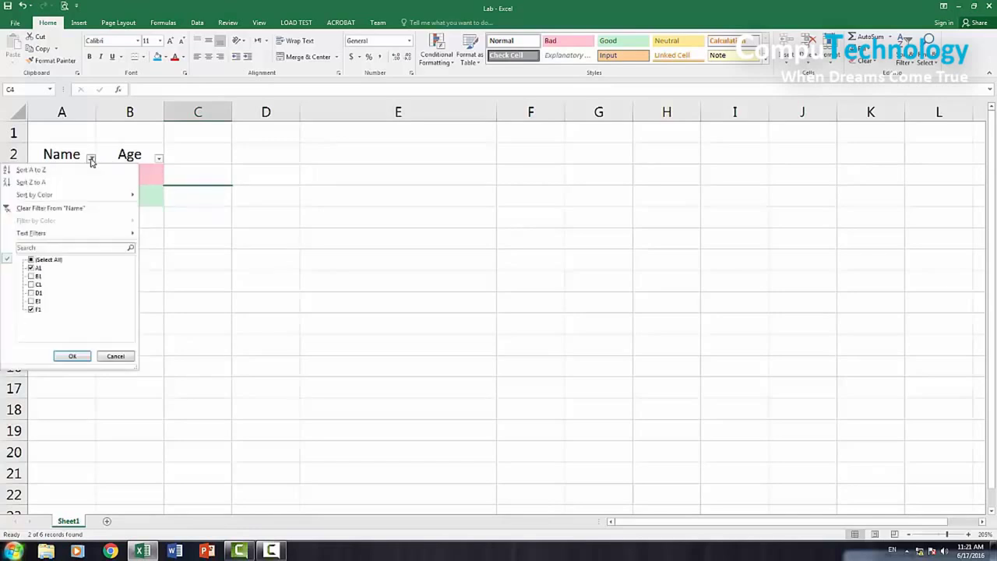
left_click(31, 260)
left_click(71, 356)
left_click(140, 340)
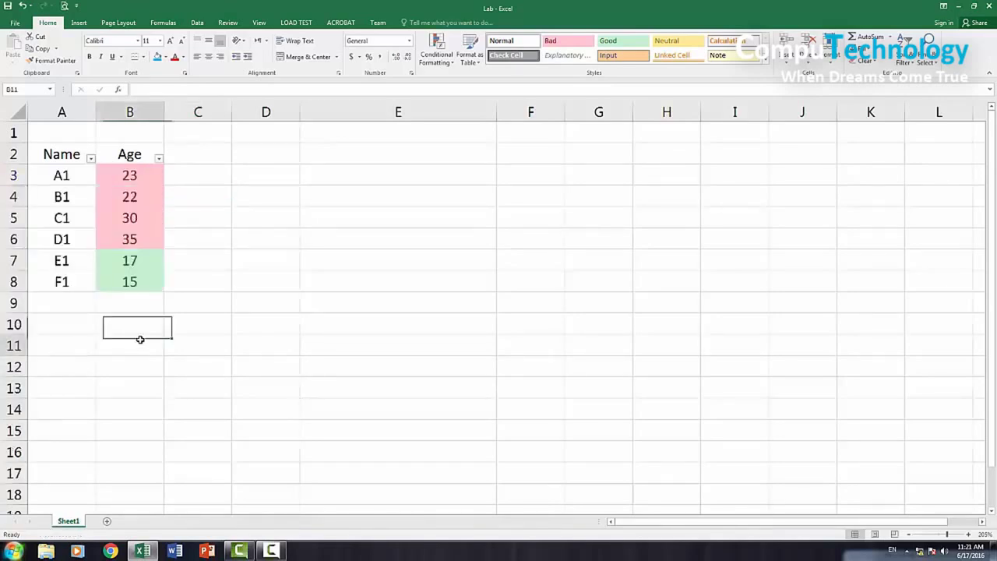
left_click(158, 161)
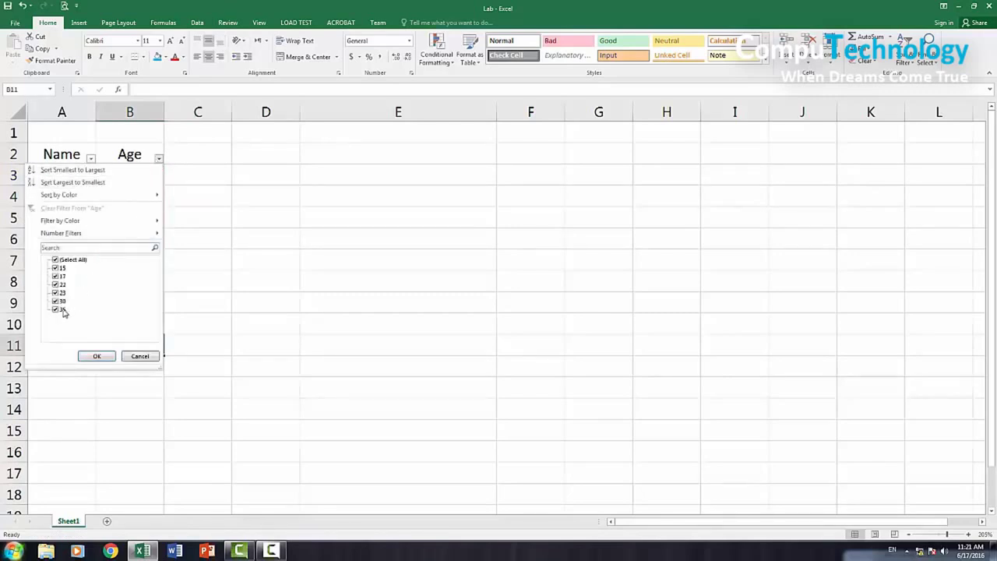
left_click(55, 292)
left_click(55, 285)
left_click(55, 276)
left_click(97, 356)
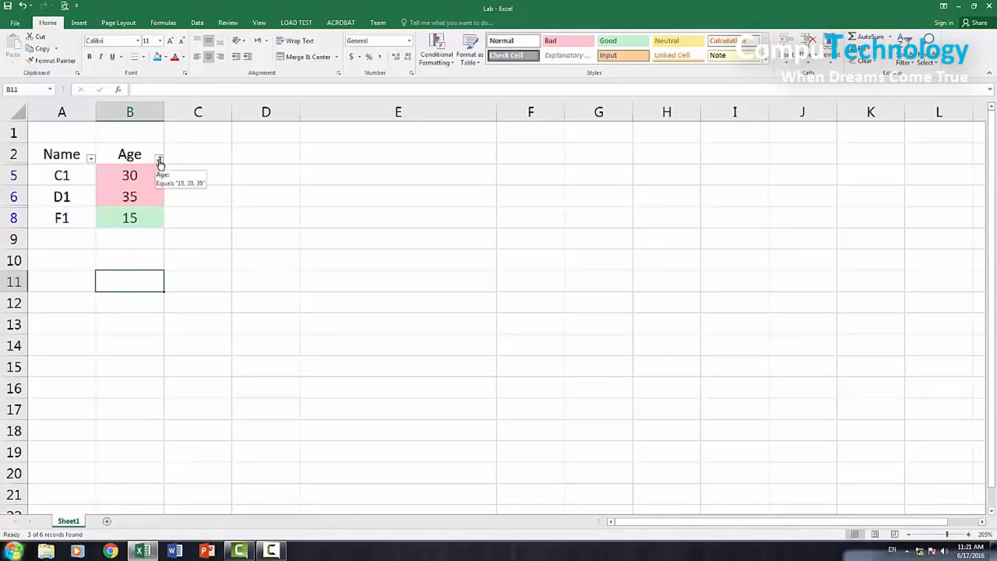
left_click(160, 160)
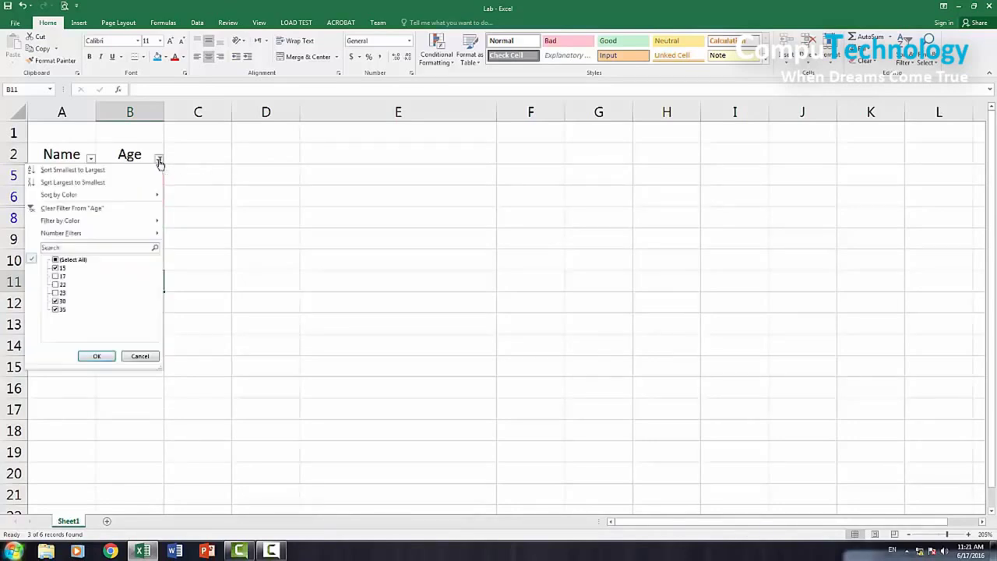
left_click(56, 259)
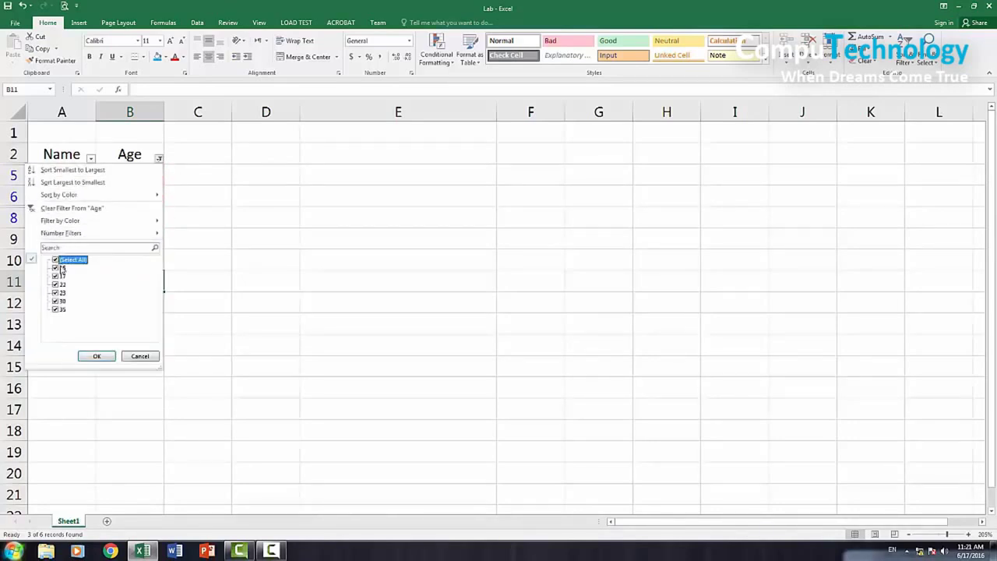
left_click(97, 356)
left_click(369, 210)
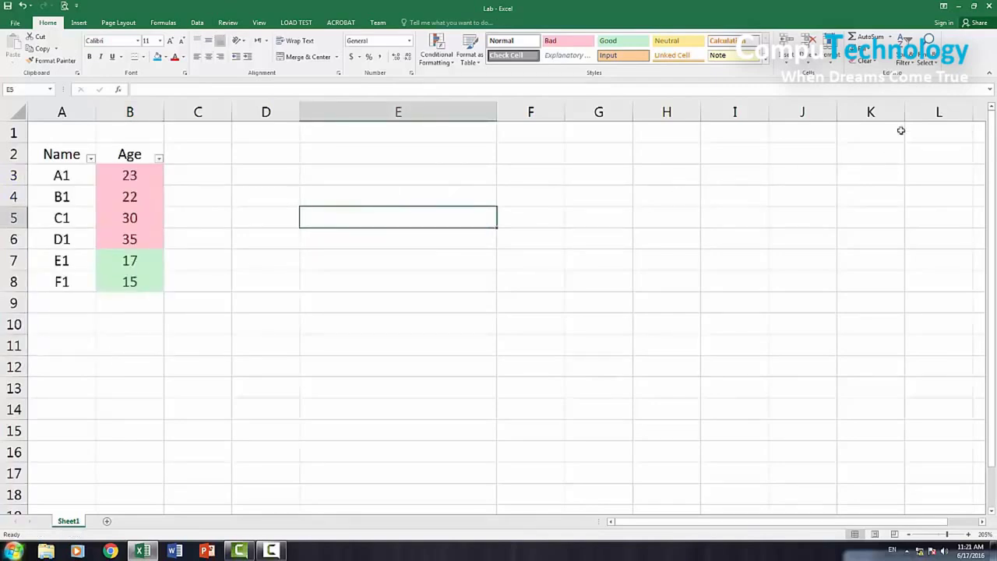
Search for 'A1' with Find and Replace, locating it in A3, then close the dialog.
left_click(928, 62)
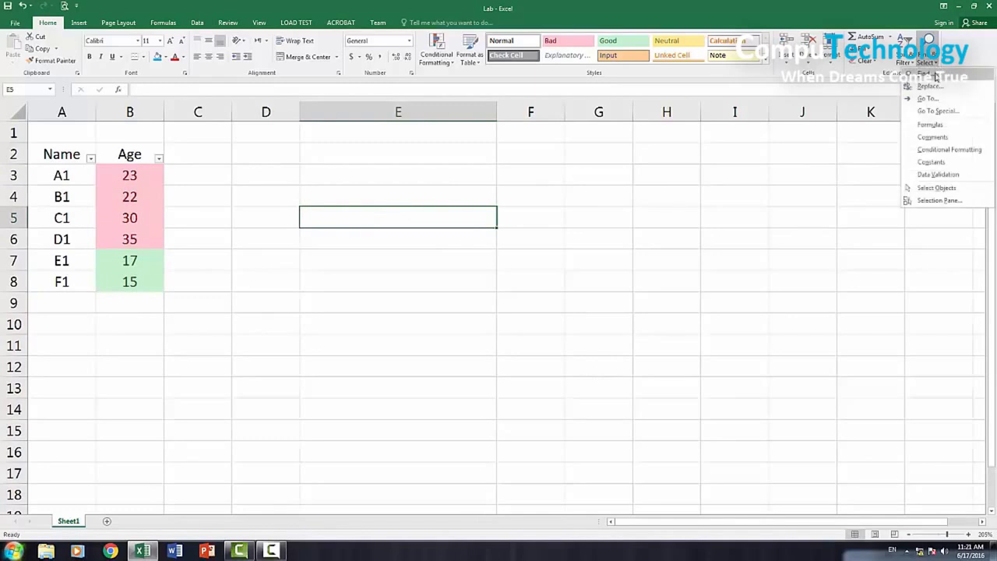
left_click(933, 75)
type("D1")
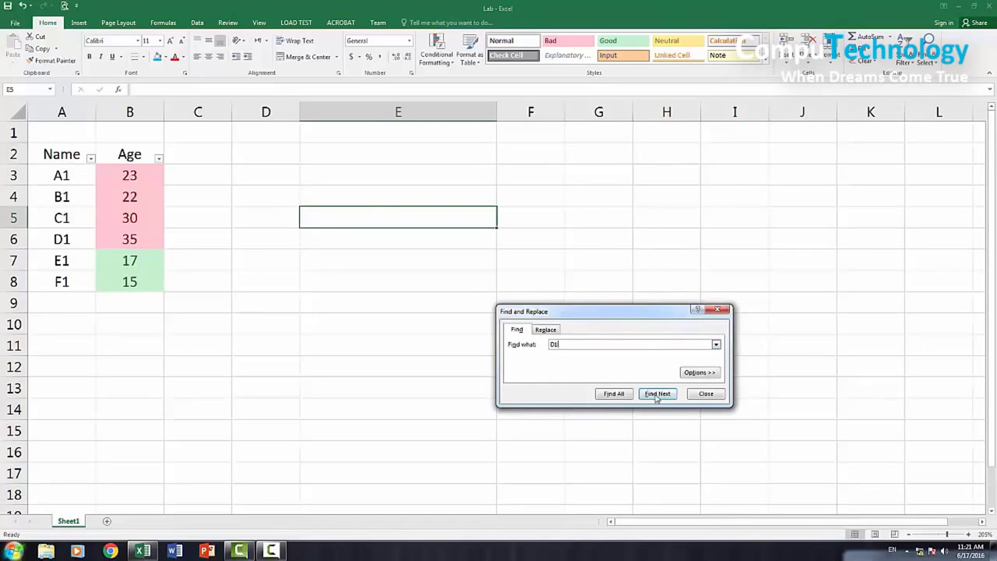
left_click(657, 395)
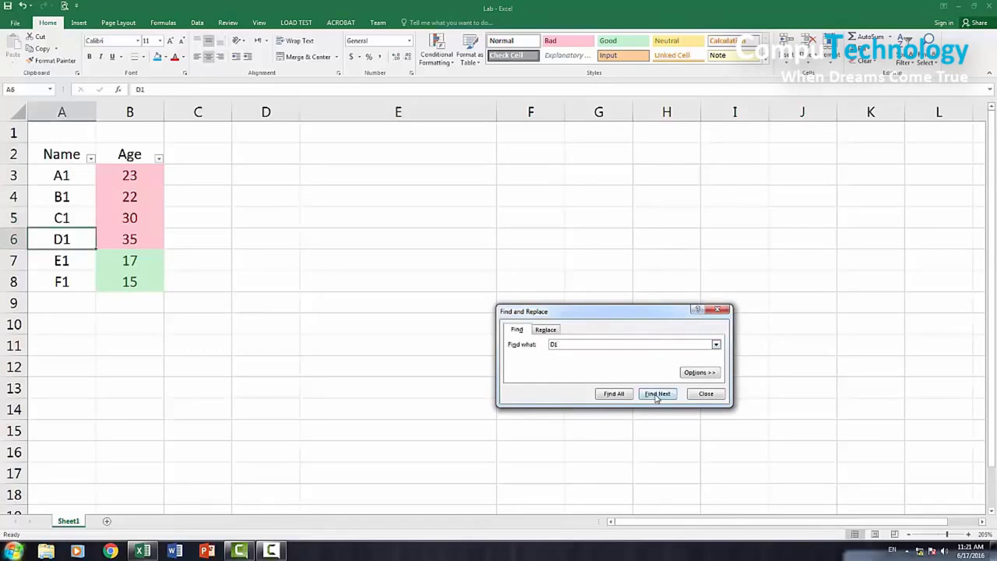
left_click_drag(634, 311, 596, 235)
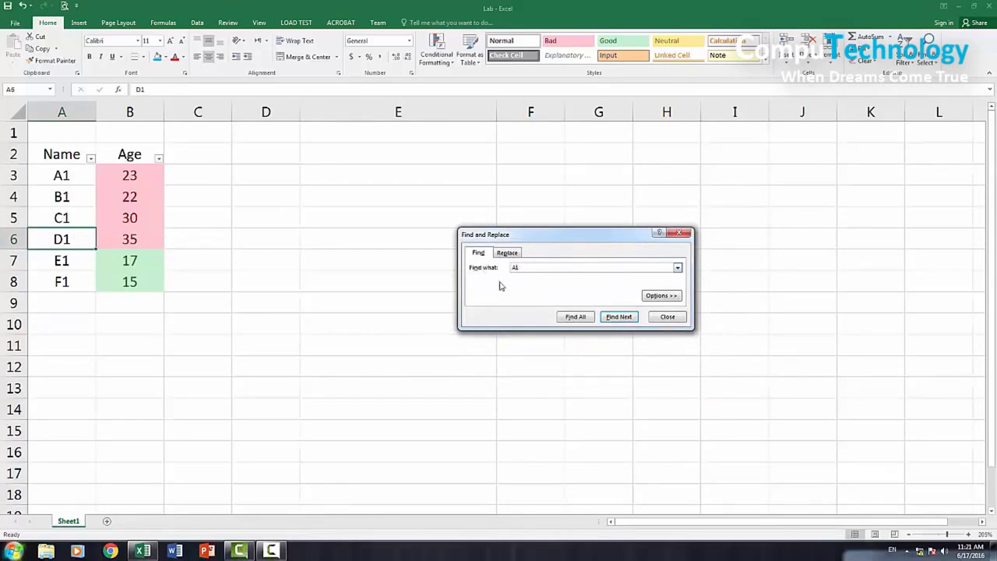
left_click(614, 317)
left_click(12, 174)
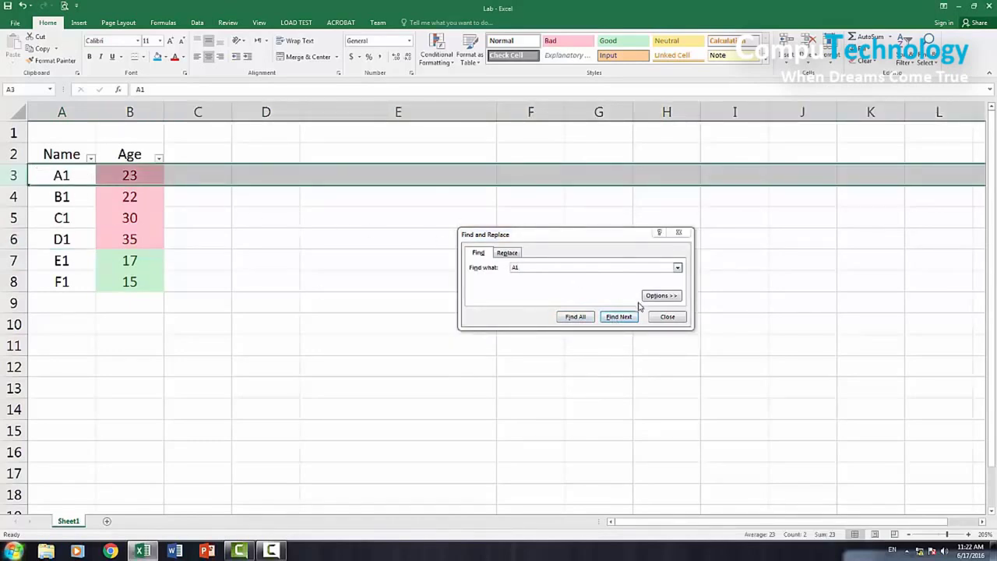
left_click(666, 317)
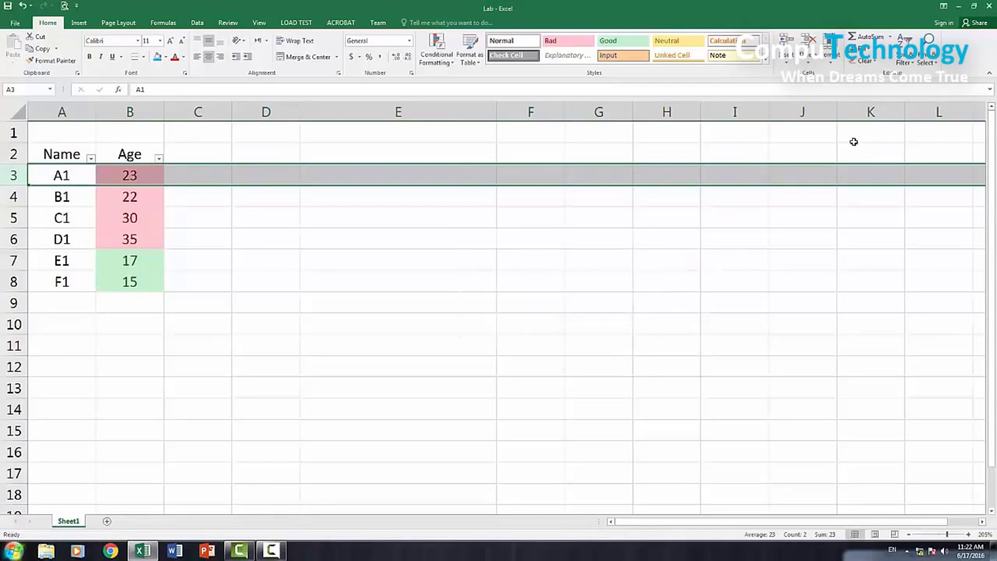
left_click(927, 61)
left_click(818, 270)
Replace 'F1' with 'TOM' in cell A8 using Find and Replace.
left_click(832, 240)
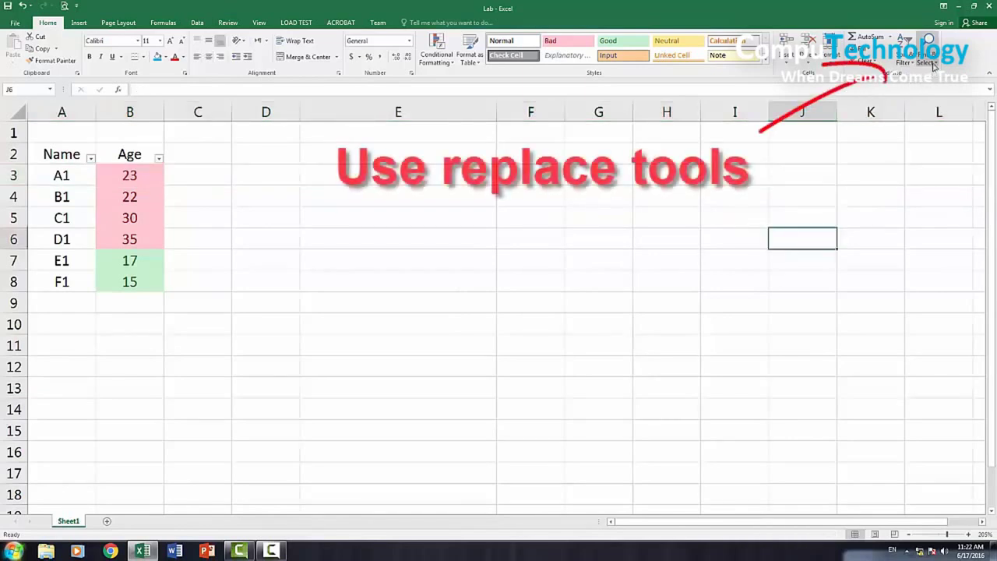
left_click(931, 63)
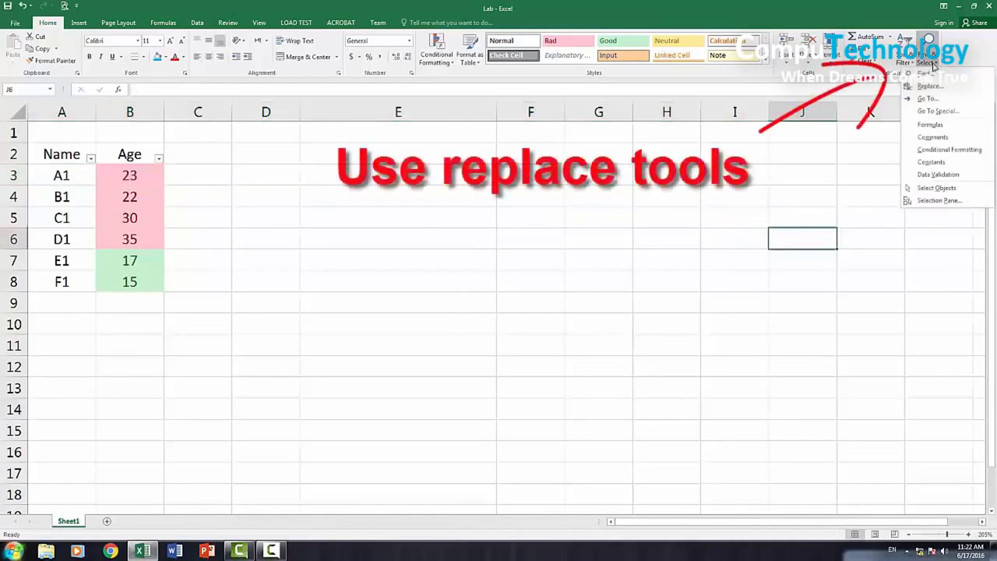
left_click(965, 88)
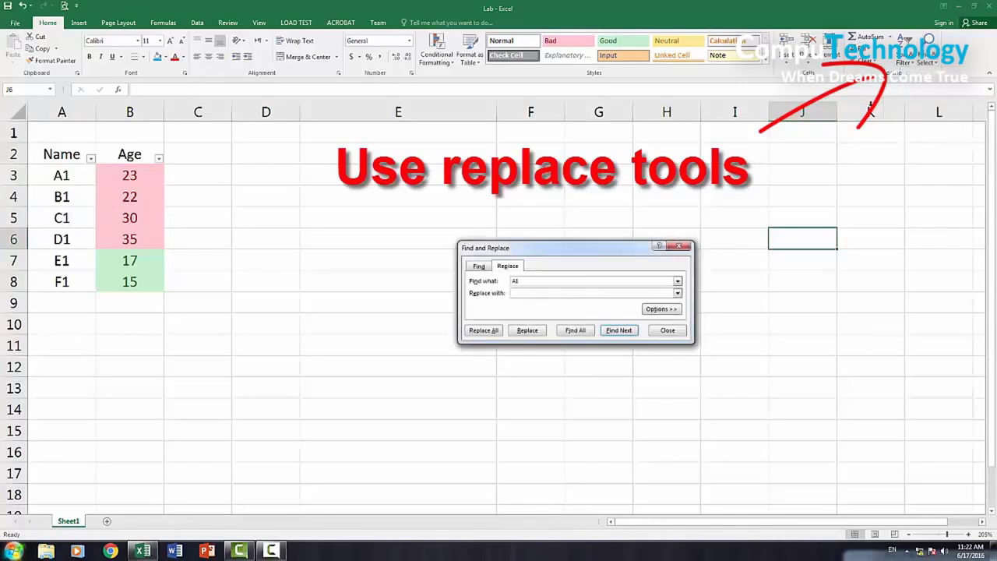
double_click(516, 281)
type("F")
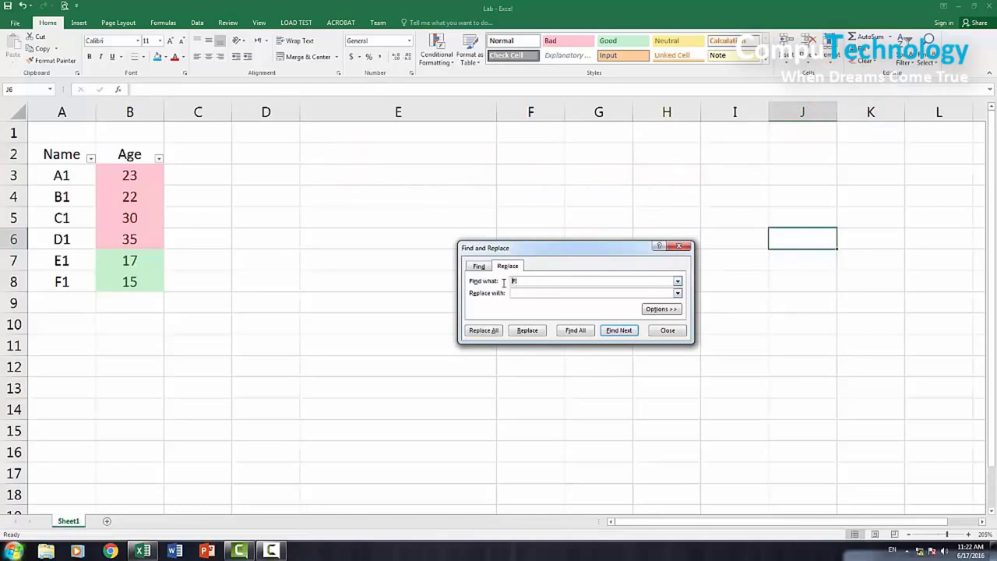
type("1")
key("Tab")
type("TOM")
left_click(612, 333)
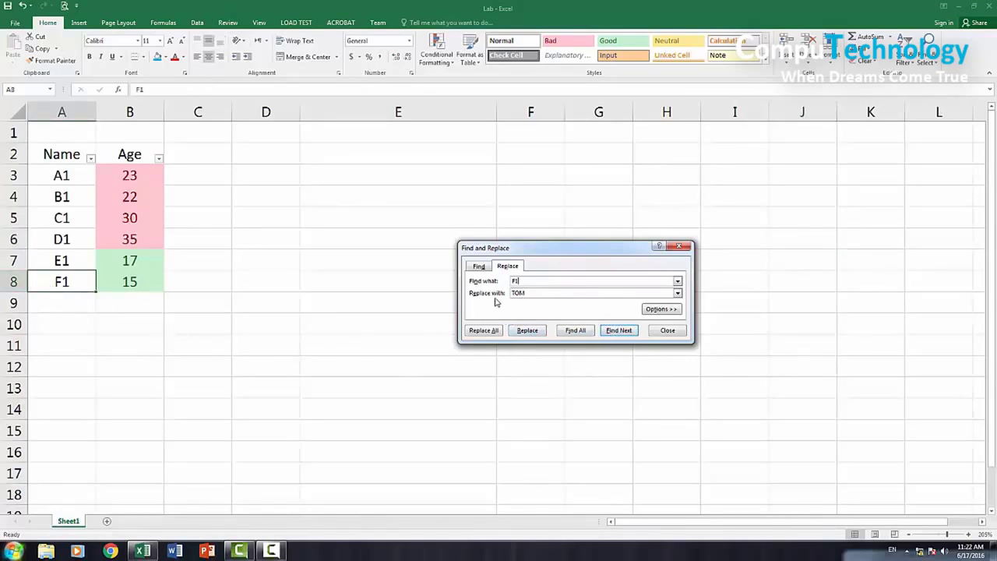
left_click(534, 332)
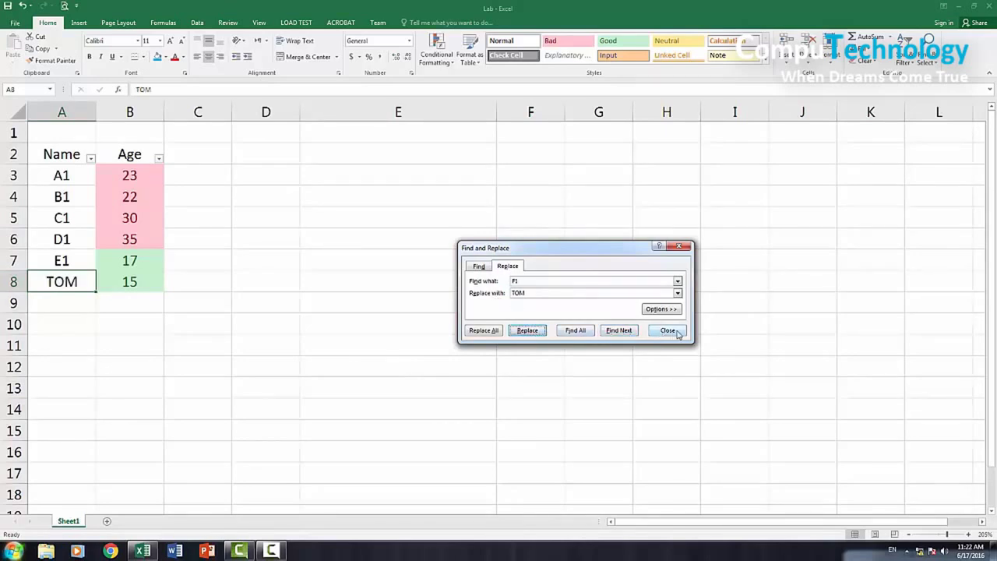
key("Escape")
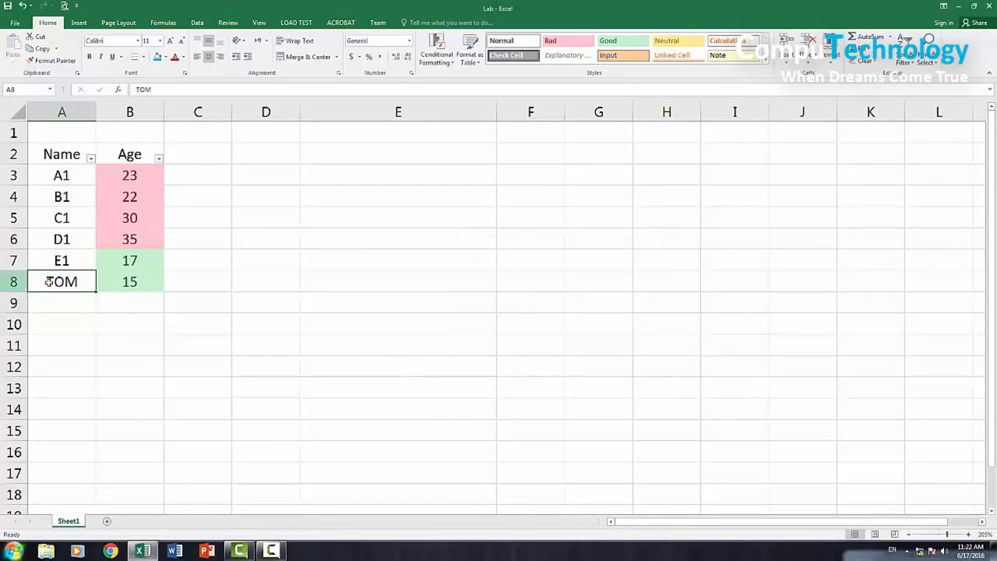
Select cells A8, B8 and row 8 to check the replacement, ending on C8.
left_click(111, 284)
left_click(67, 284)
left_click(7, 282)
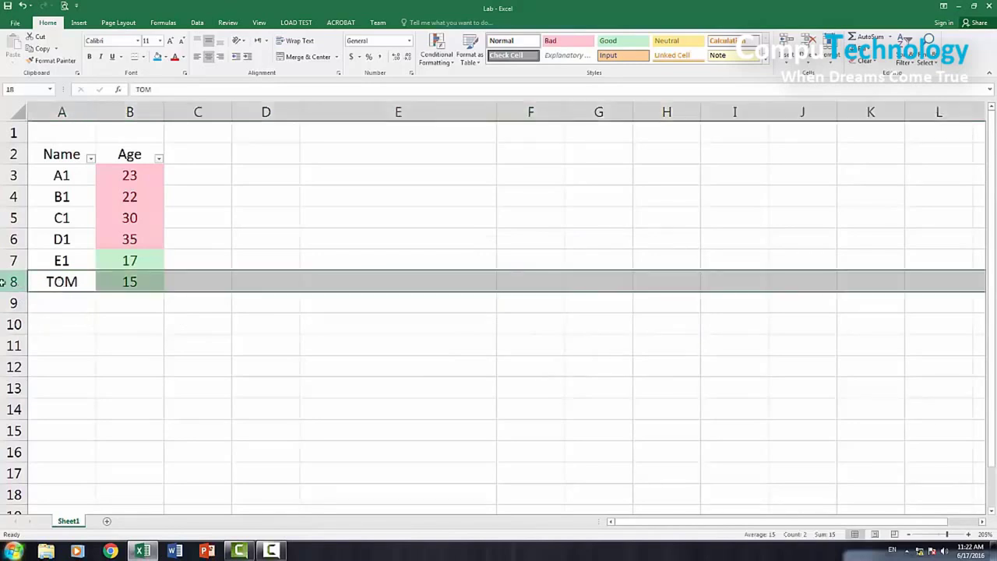
left_click(97, 318)
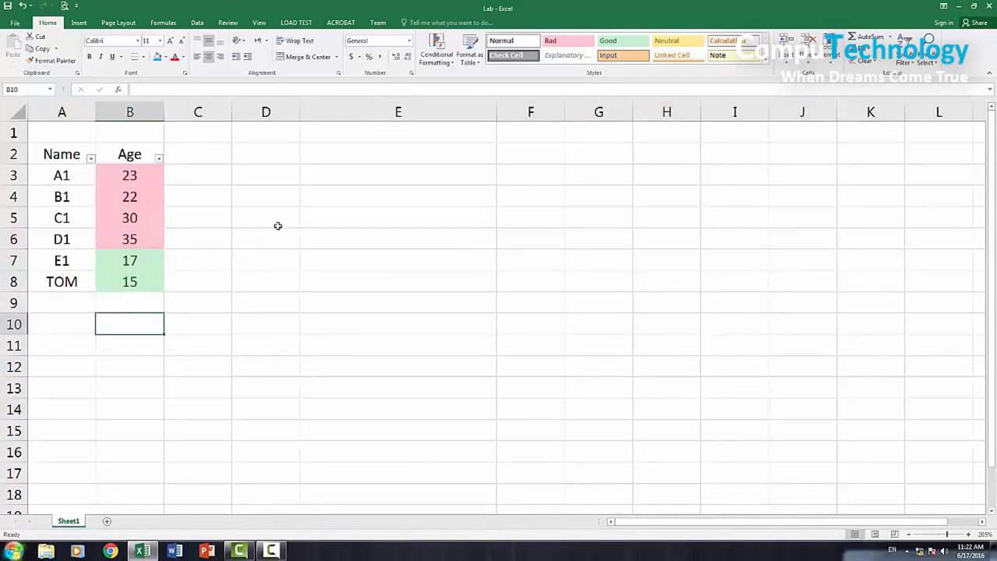
left_click(195, 284)
Give A2:B8 thick outline and inside borders via More Borders.
left_click_drag(62, 283, 133, 153)
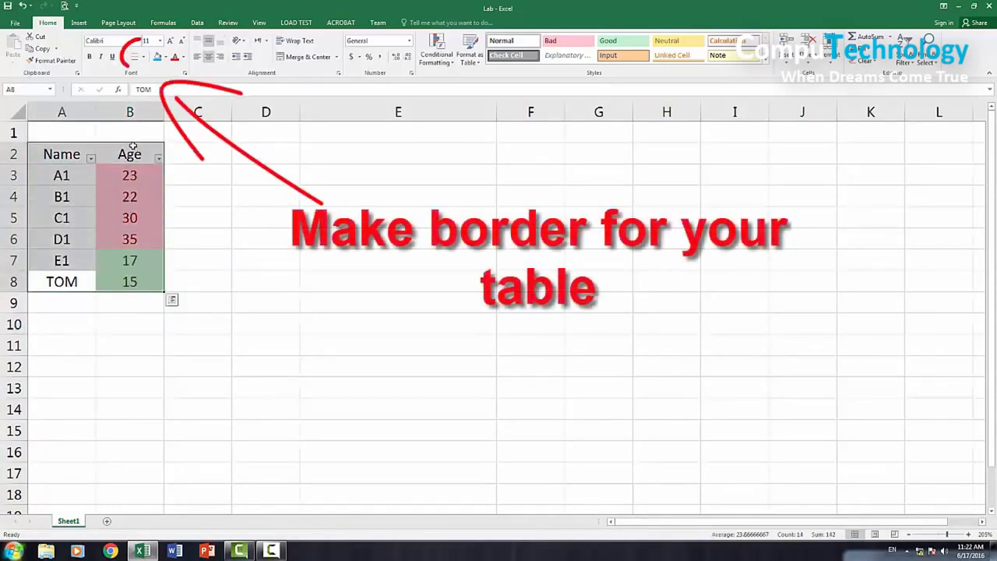
left_click(144, 57)
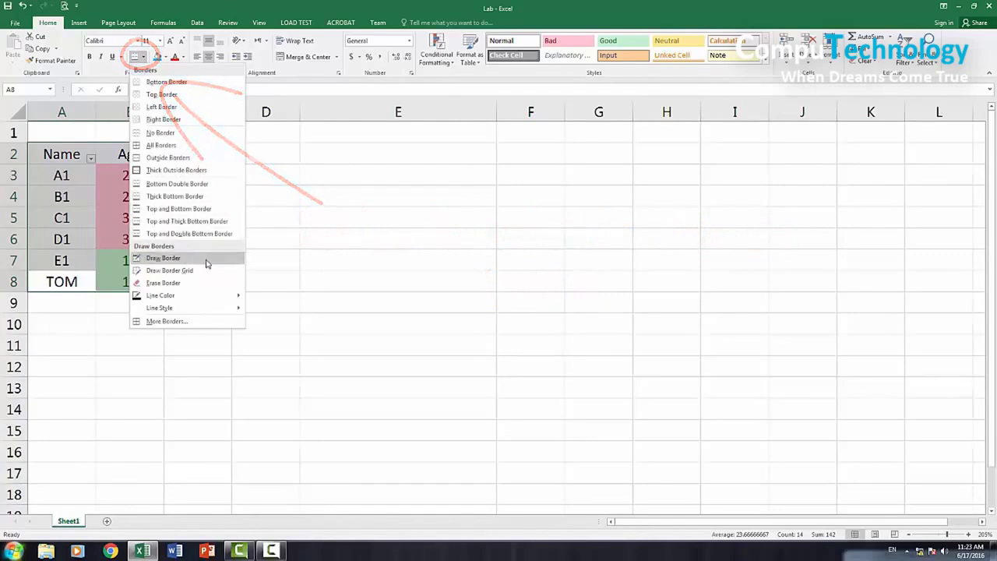
left_click(208, 326)
left_click_drag(509, 222, 405, 139)
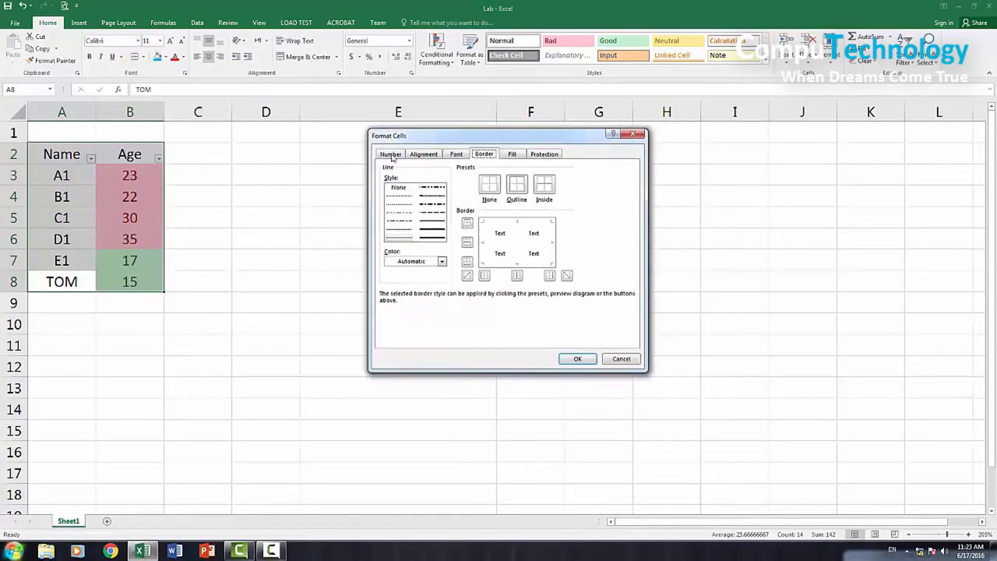
left_click(439, 226)
left_click(480, 236)
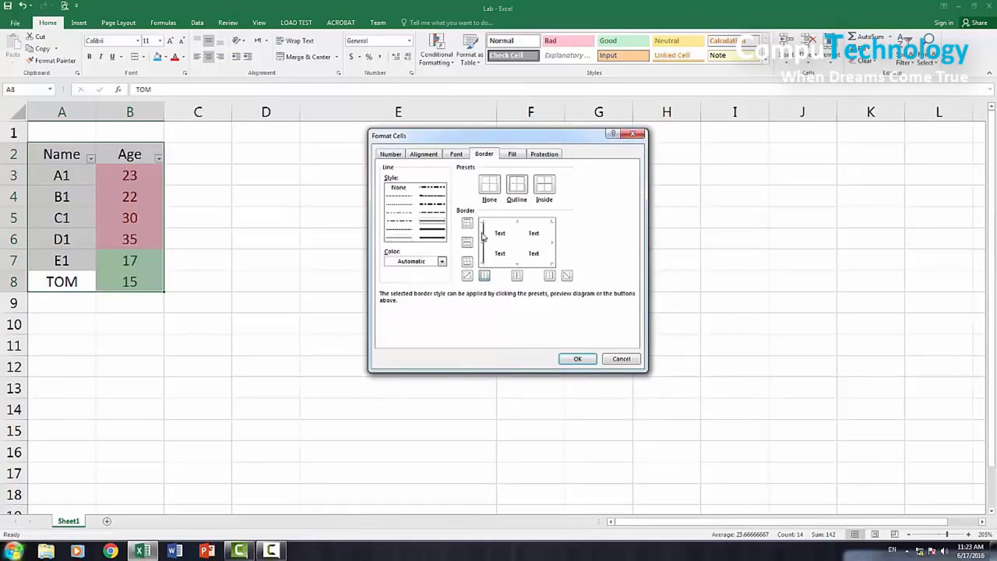
left_click(503, 226)
left_click(553, 253)
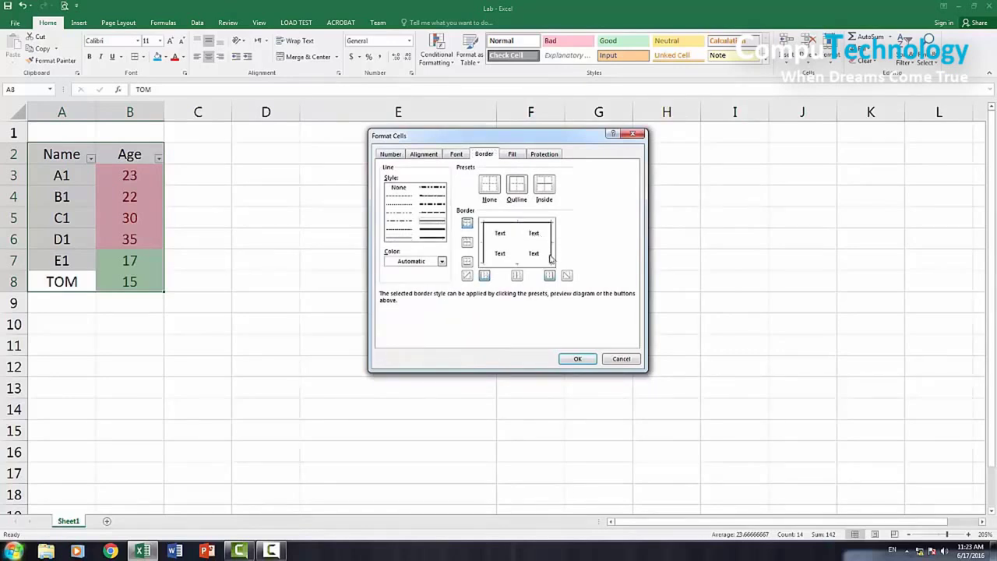
left_click(536, 265)
left_click(520, 251)
left_click(503, 247)
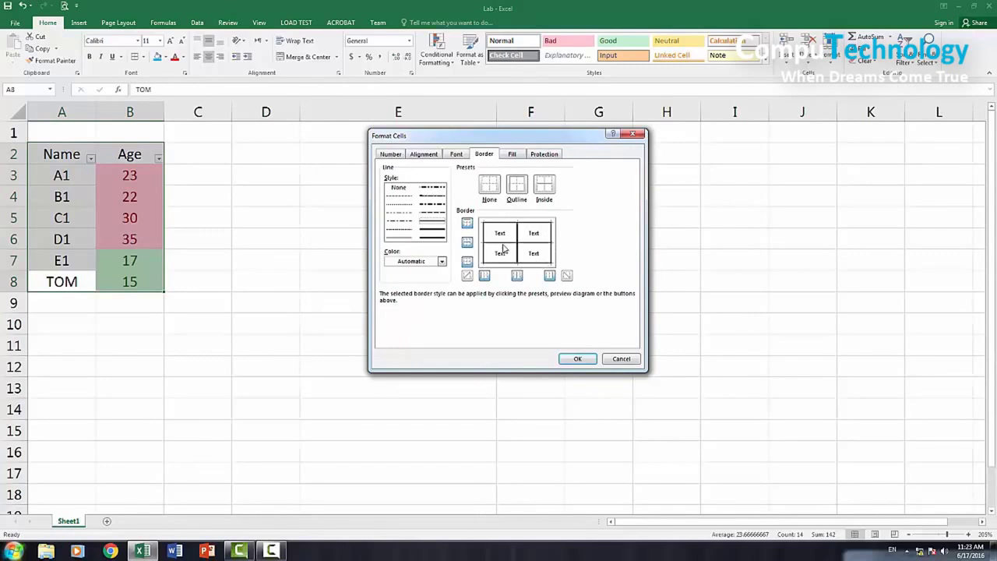
left_click(576, 358)
Try red outline and diagonal borders on cell E7, then cancel without applying them.
left_click(397, 273)
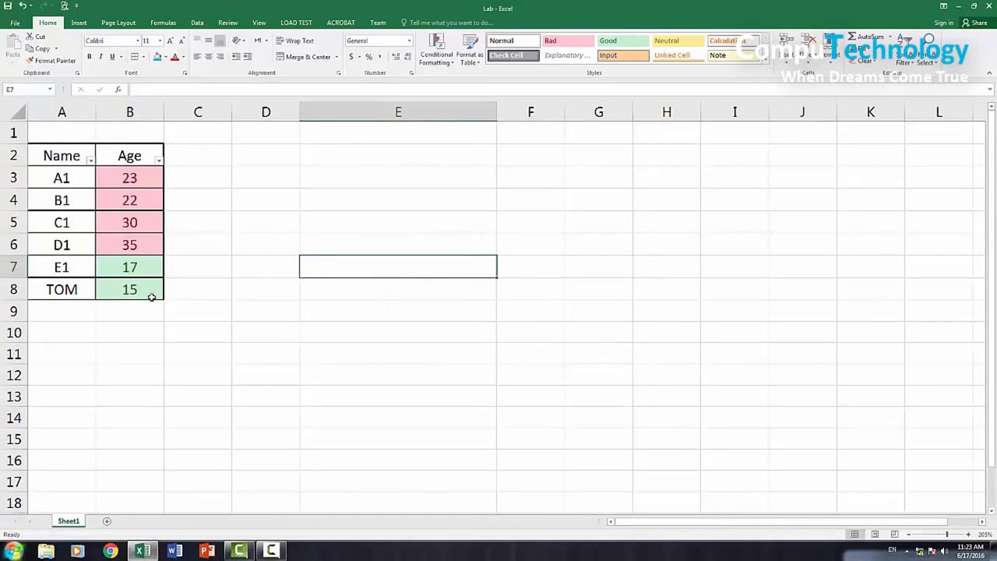
left_click(143, 57)
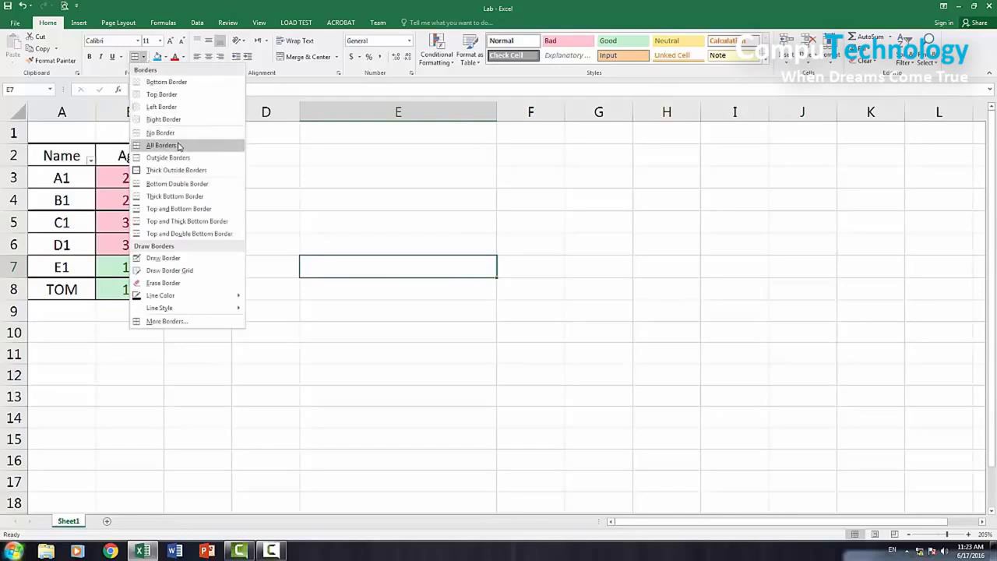
left_click(195, 321)
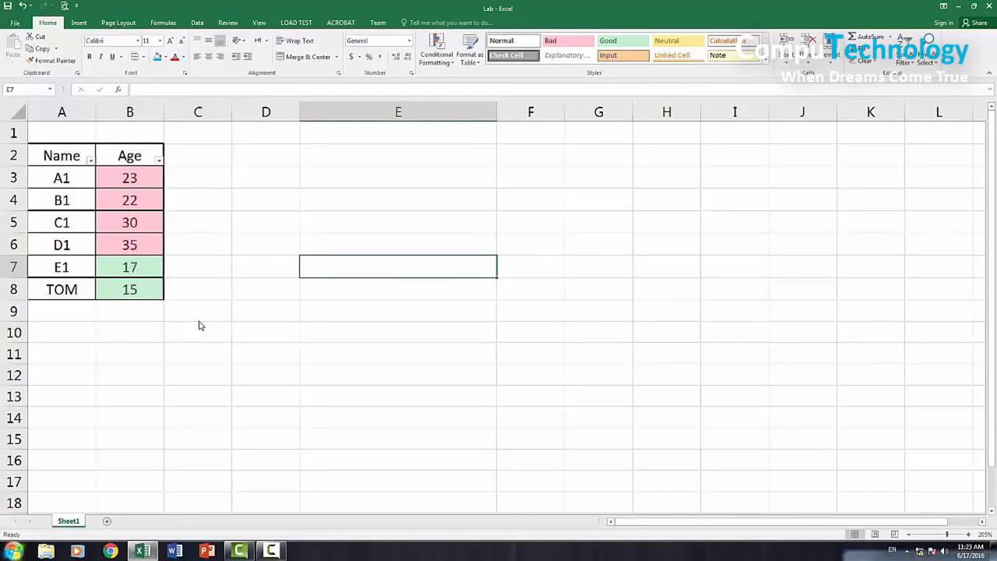
left_click(442, 261)
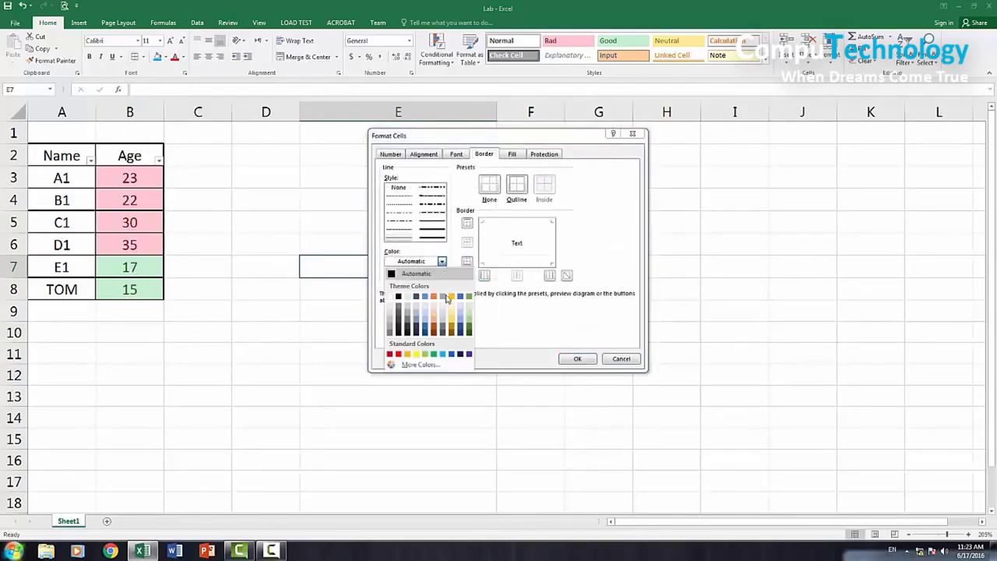
left_click(398, 354)
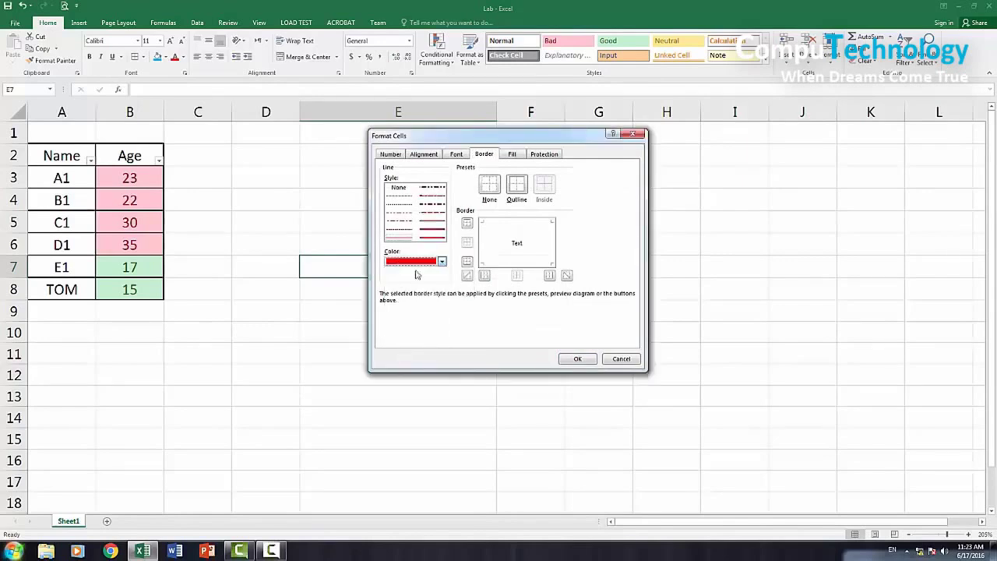
left_click(434, 226)
left_click(483, 244)
left_click(507, 225)
left_click(550, 247)
left_click(545, 263)
left_click(520, 249)
left_click(516, 248)
left_click(514, 248)
left_click(517, 247)
left_click(630, 361)
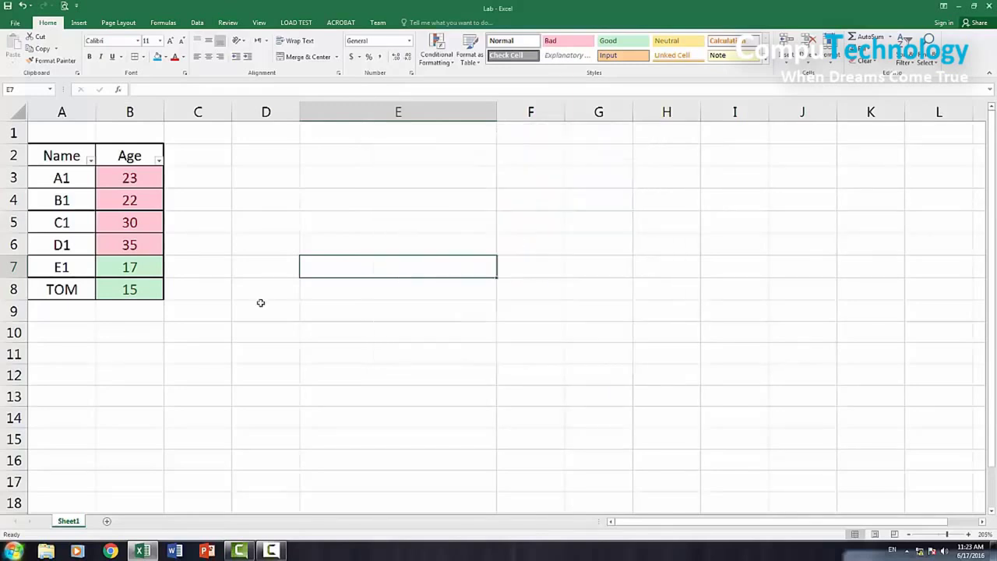
left_click(209, 309)
Apply red outline and inside borders to A2:B8 through More Borders.
left_click_drag(145, 289, 49, 155)
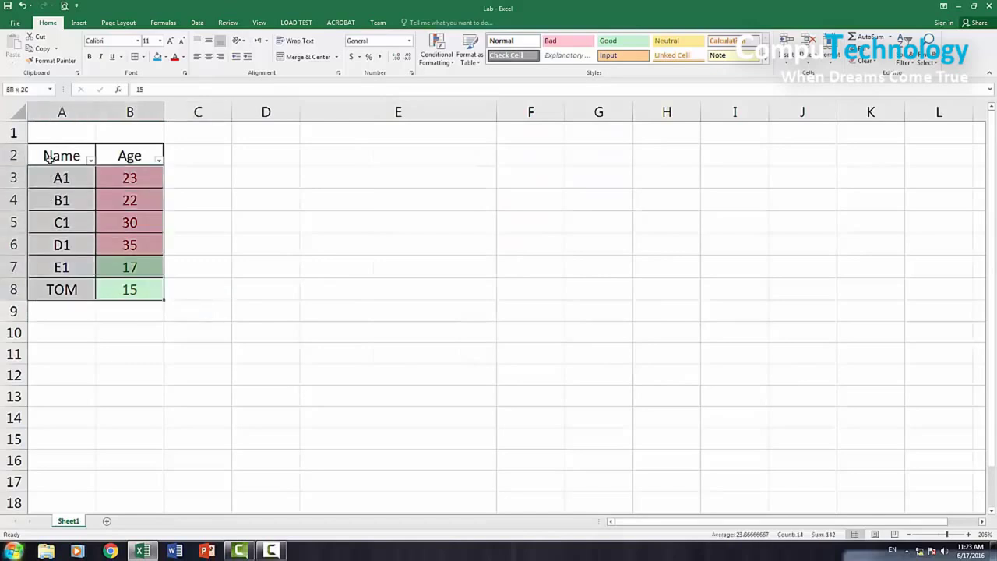
left_click(143, 56)
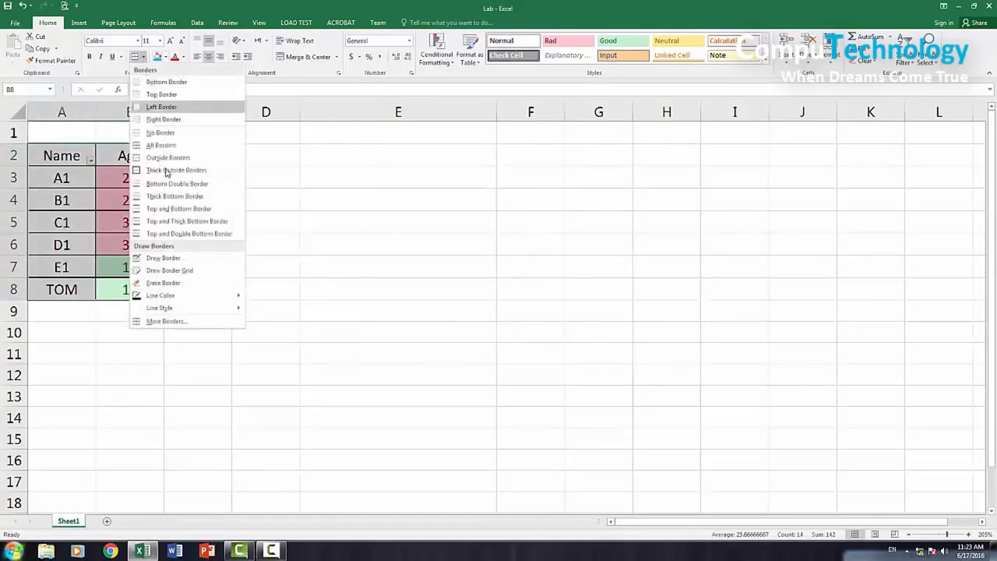
left_click(202, 326)
left_click(441, 261)
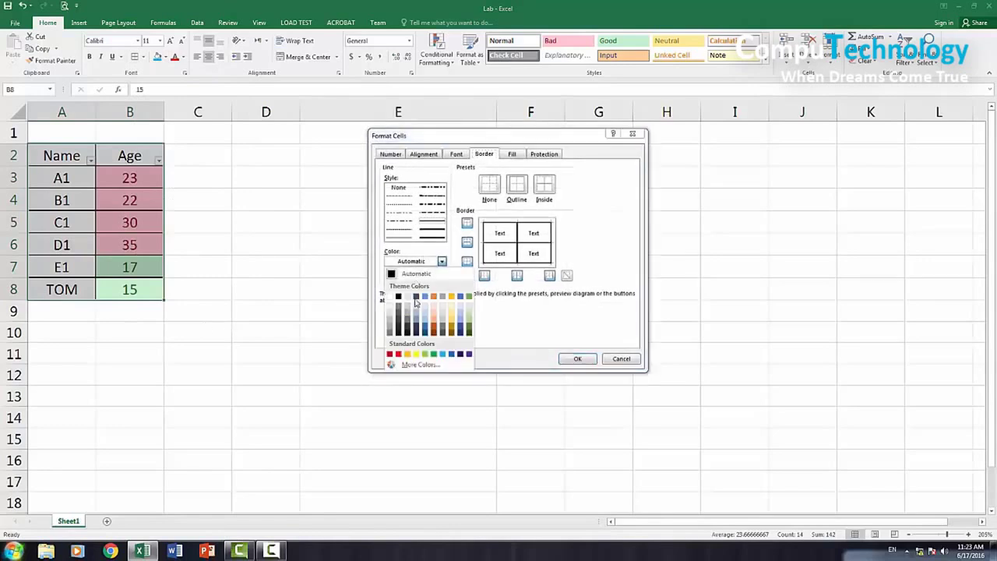
left_click(404, 355)
left_click(503, 238)
left_click(516, 233)
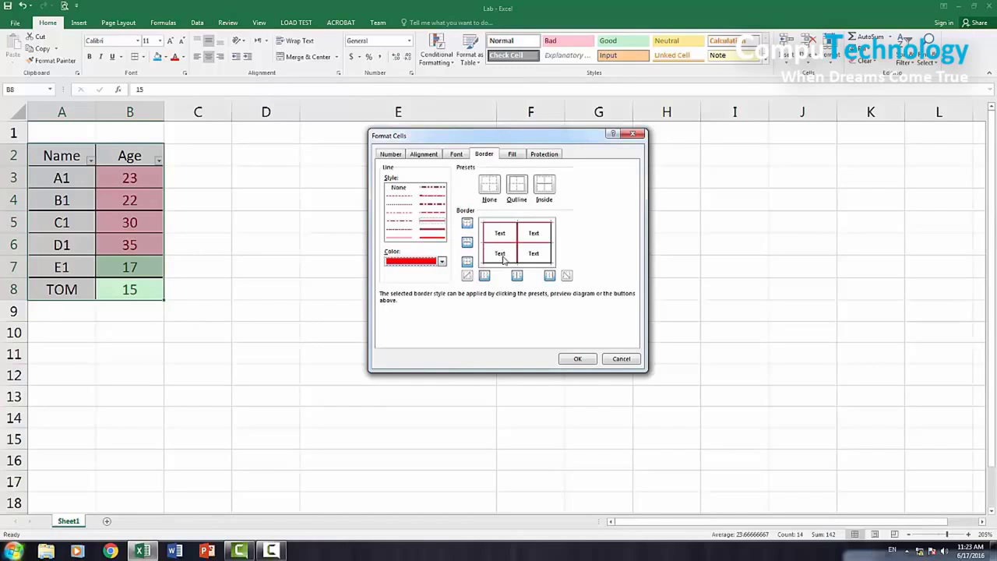
left_click(580, 359)
left_click(467, 343)
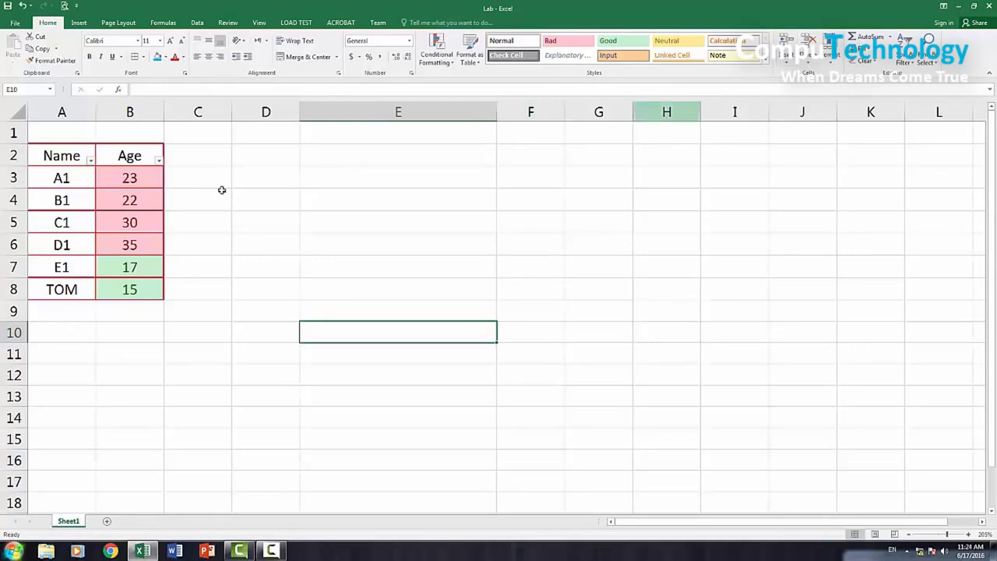
Insert a blank row at row 4 of the table, above B1.
left_click(4, 200)
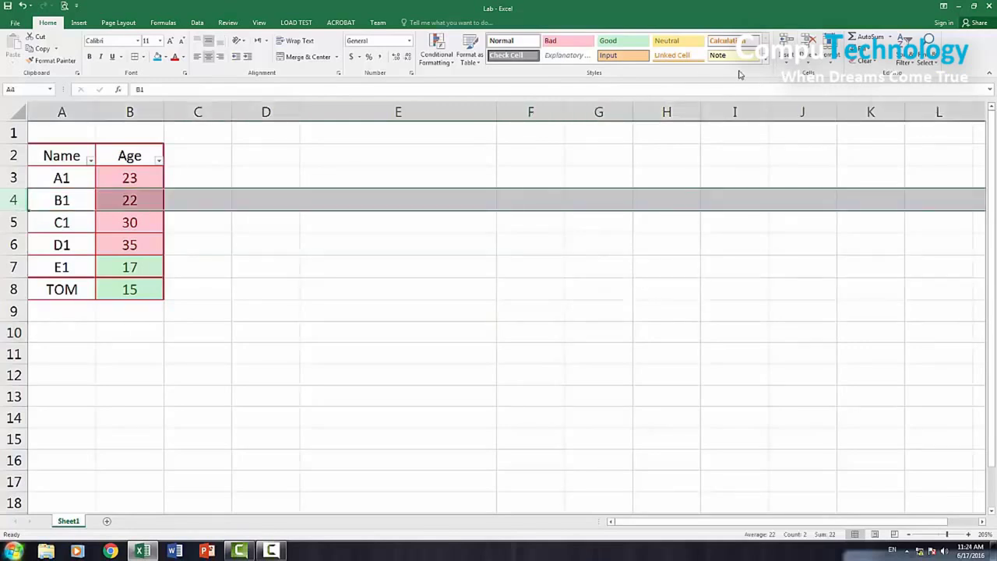
left_click(785, 65)
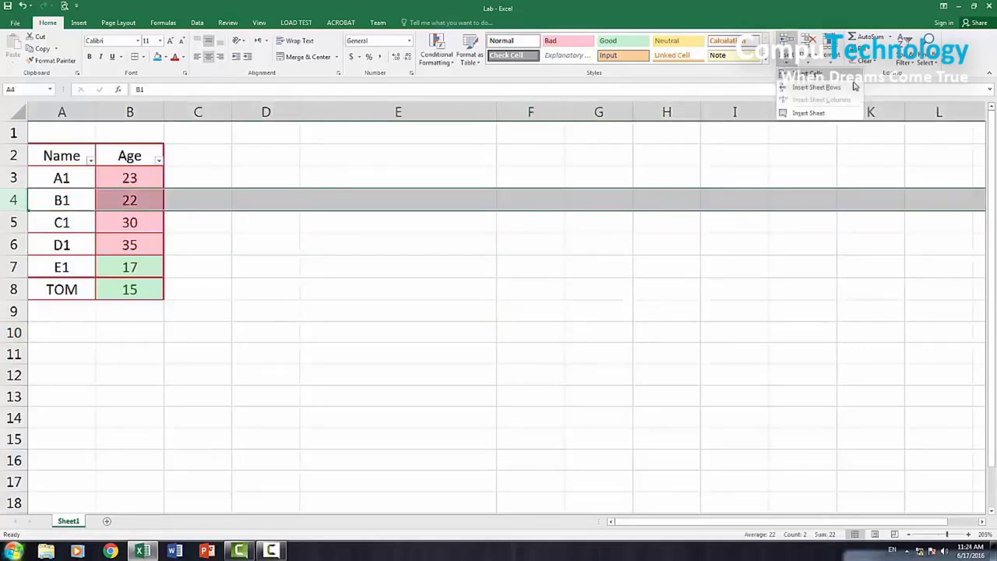
key("Escape")
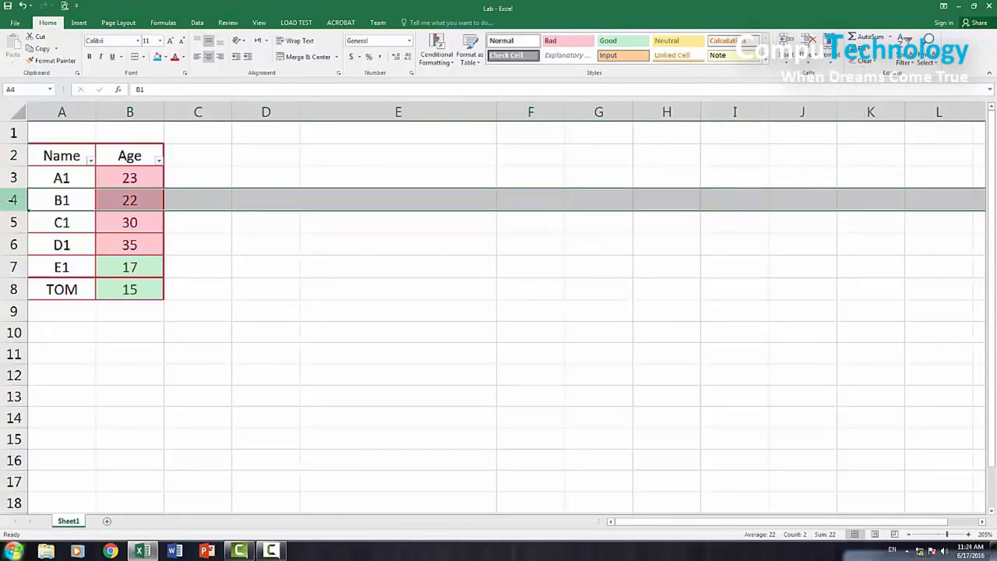
right_click(14, 200)
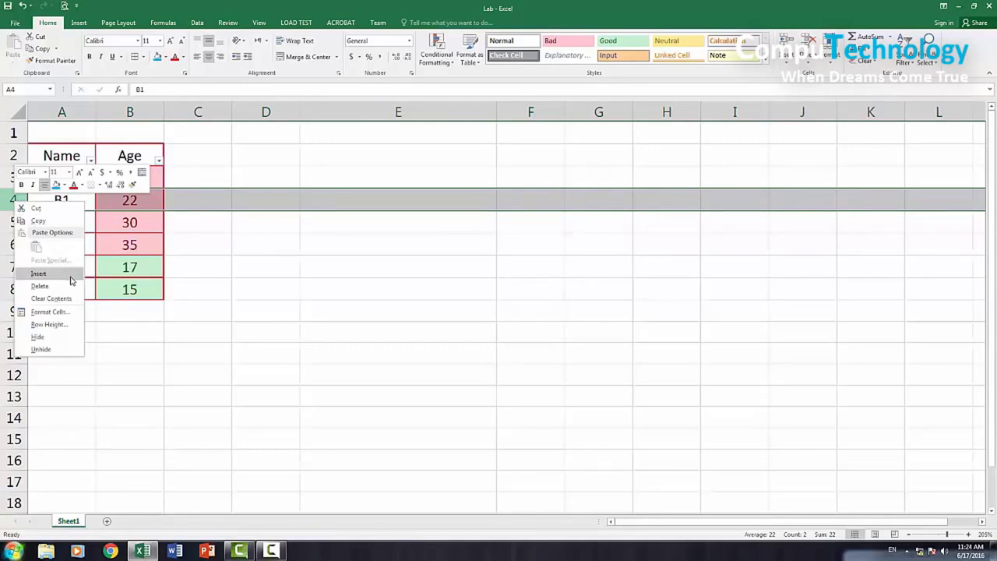
left_click(39, 273)
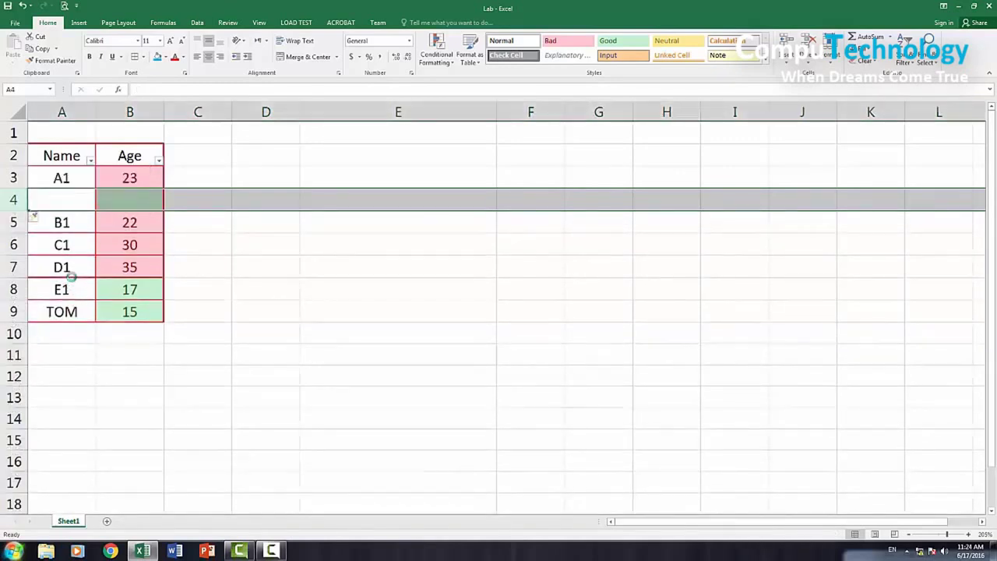
left_click(194, 250)
Insert a second blank row at row 4, giving two empty rows between A1 and B1.
left_click(8, 200)
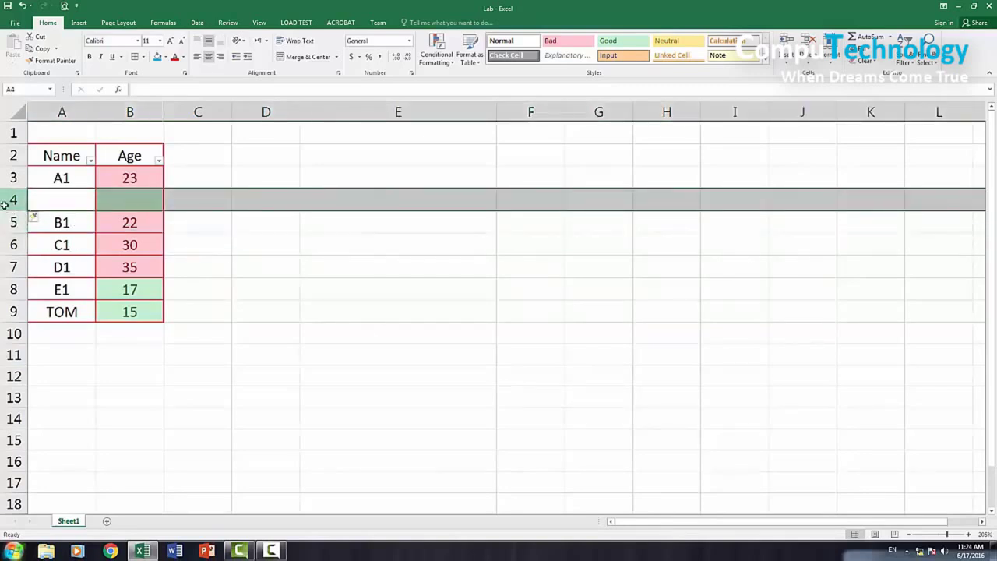
right_click(9, 201)
left_click(29, 277)
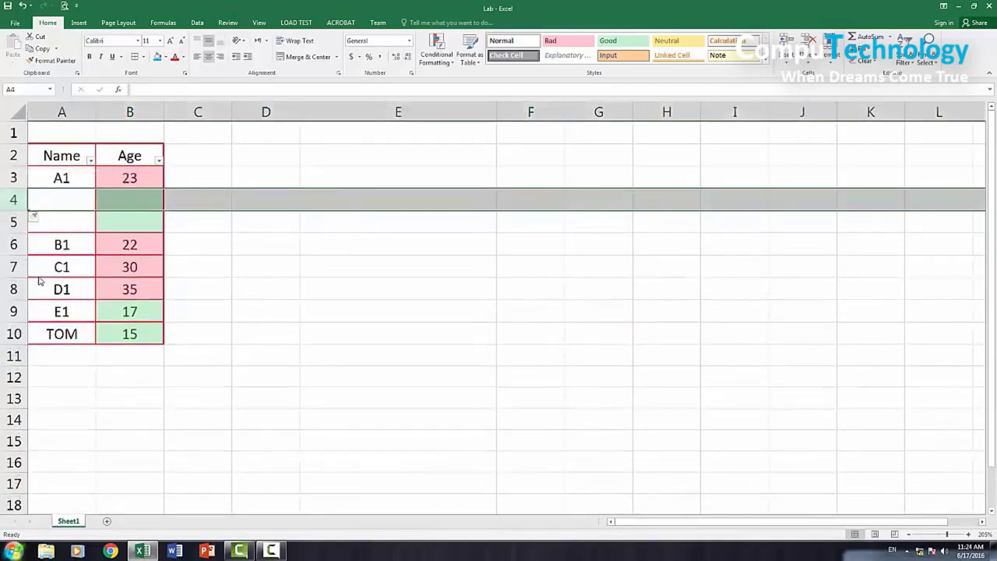
left_click(273, 257)
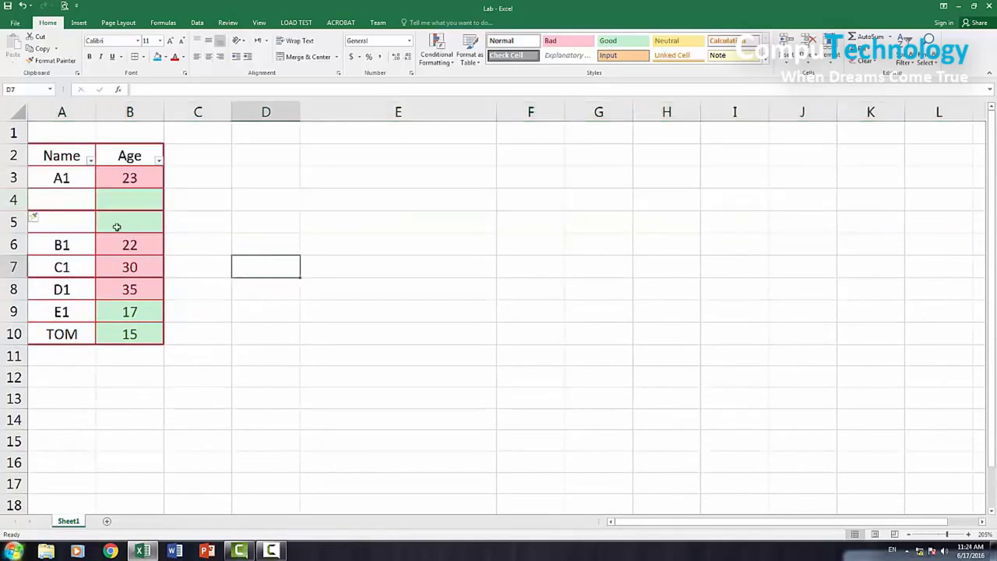
left_click(77, 220)
left_click(139, 226)
Enter the names D2 in A4 and C4 in A5.
left_click(80, 203)
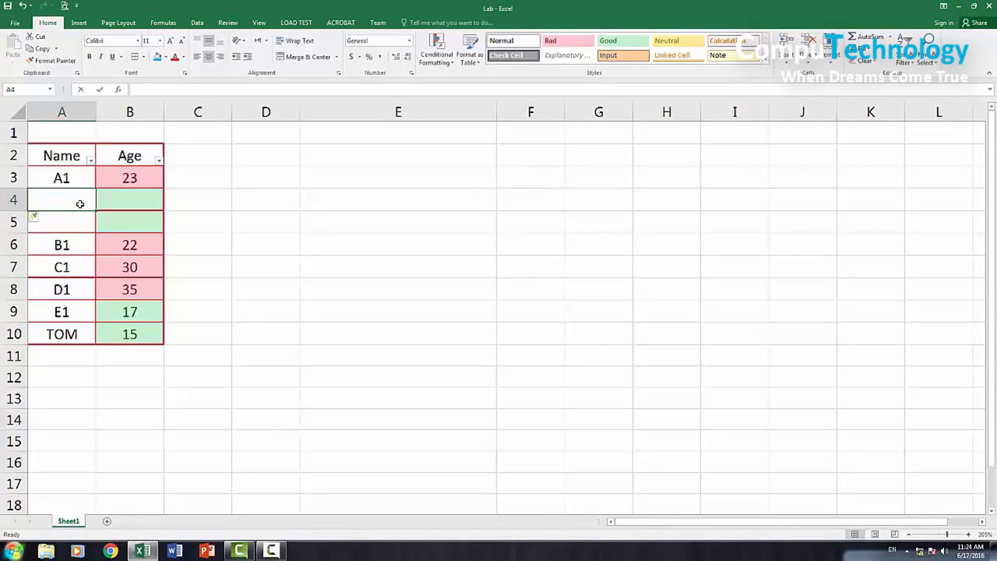
type("D2")
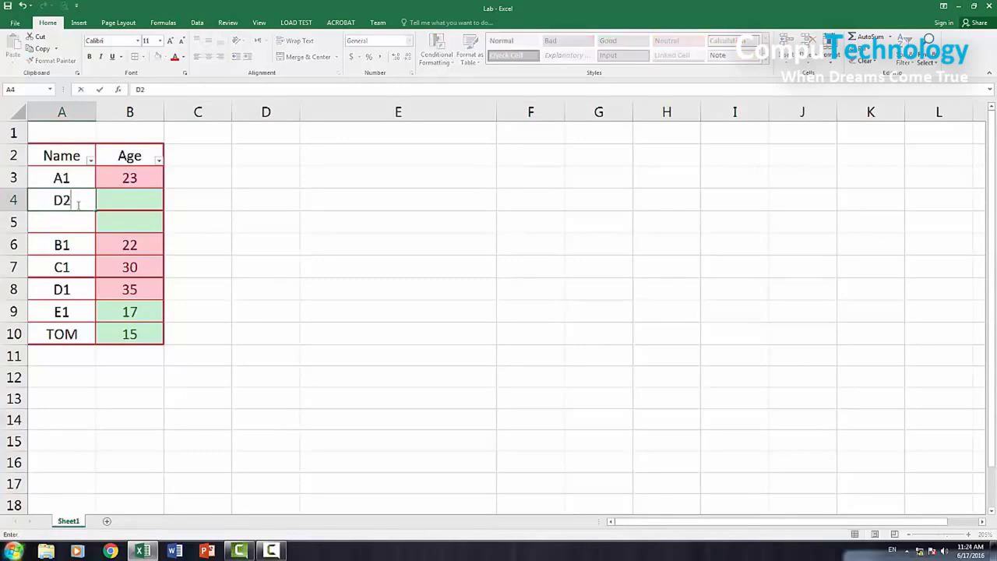
left_click(82, 224)
type("4")
left_click(141, 205)
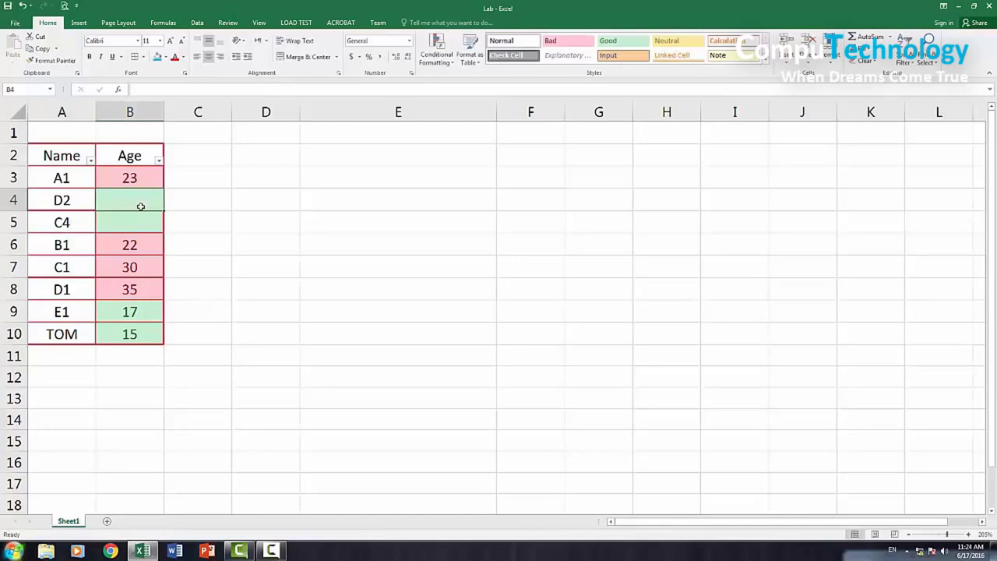
Enter the ages 14 in B4 and 28 in B5, correcting a mistyped entry.
type("14")
left_click(141, 227)
type("1")
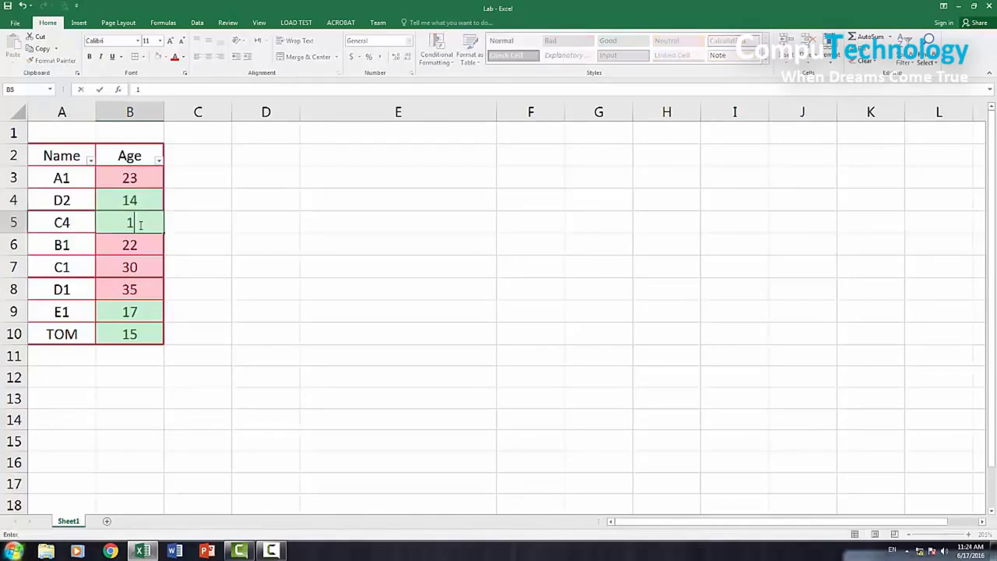
key("BackSpace")
type("4")
key("BackSpace")
key("BackSpace")
type("28")
left_click(208, 251)
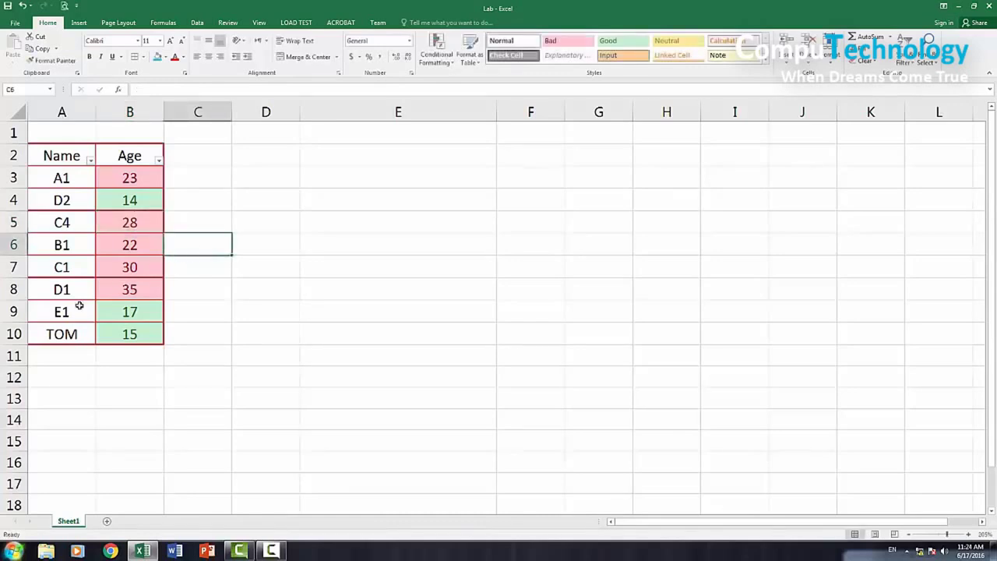
left_click(137, 229)
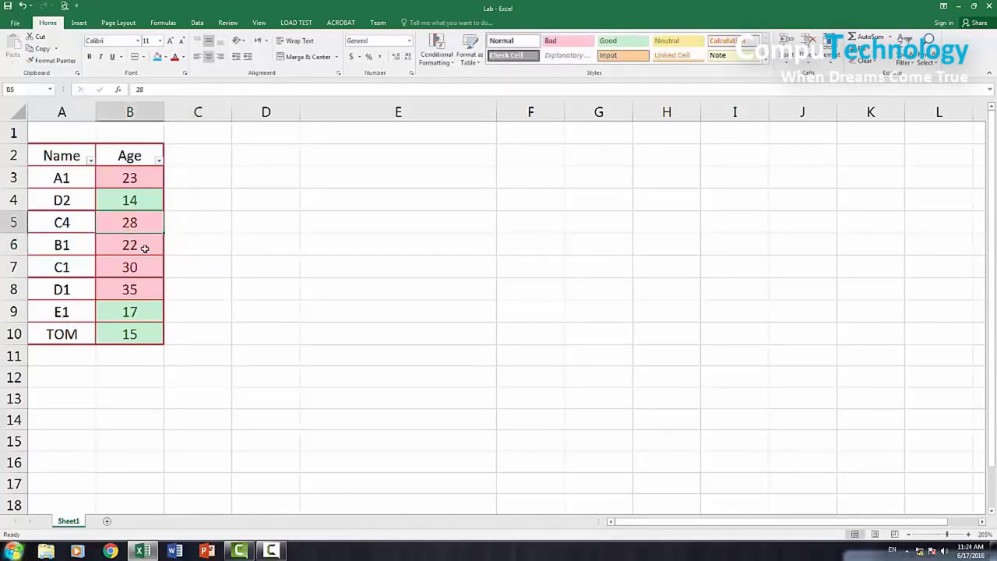
left_click(145, 247)
left_click(205, 243)
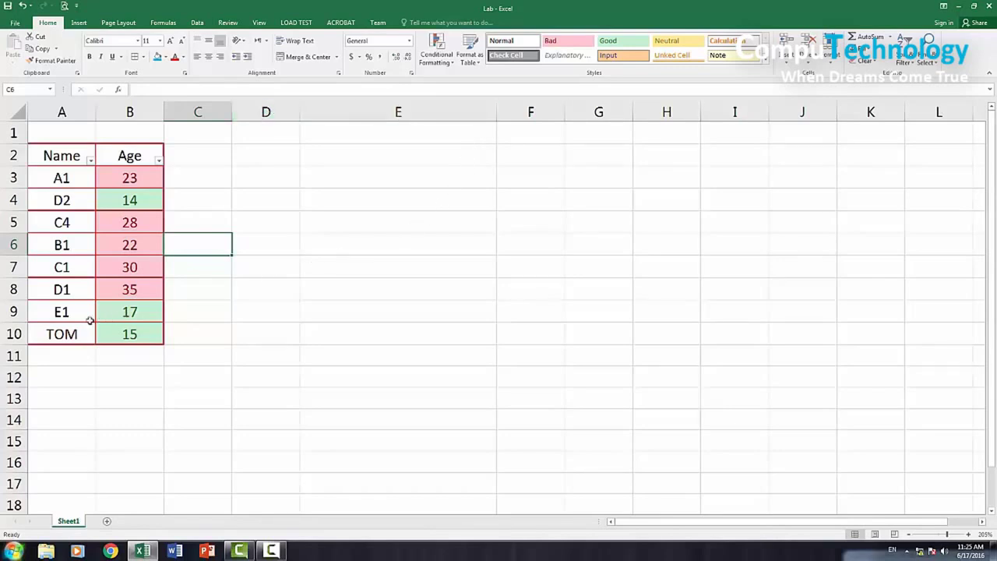
Apply the Title cell style to the table range A2:B10.
mouse_move(52, 332)
left_mouse_down()
mouse_move(112, 333)
mouse_move(141, 156)
left_mouse_up()
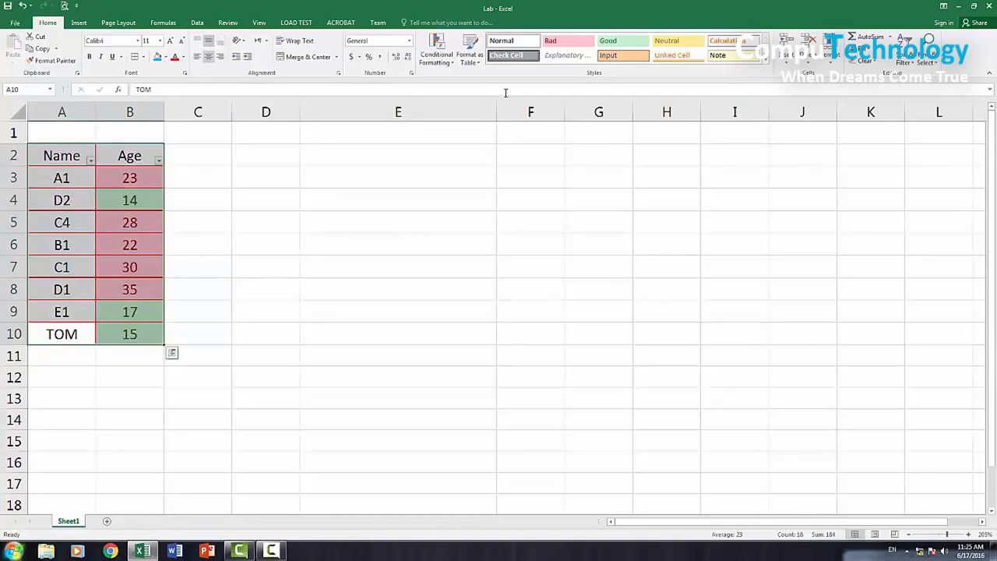
left_click(763, 64)
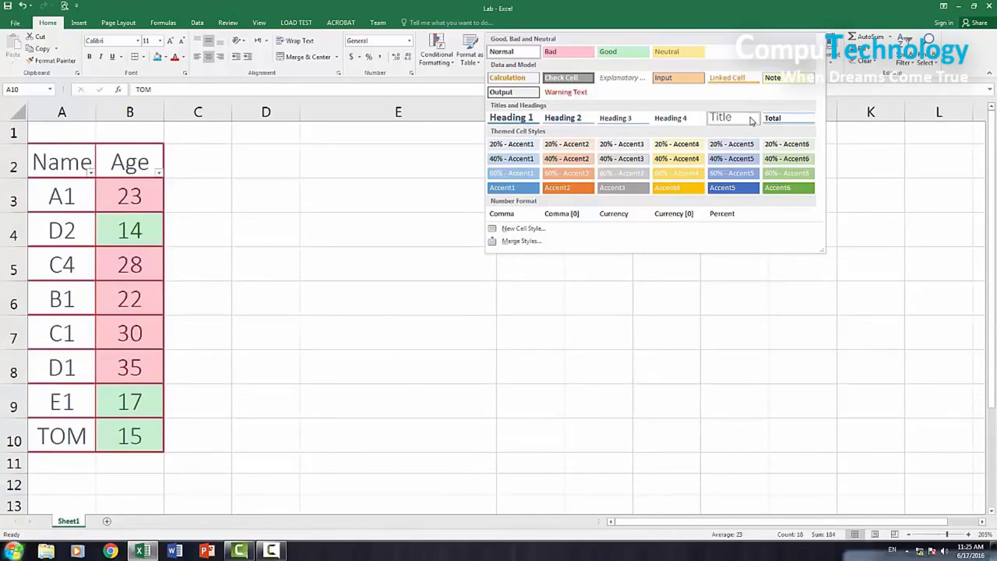
left_click(750, 119)
left_click(504, 218)
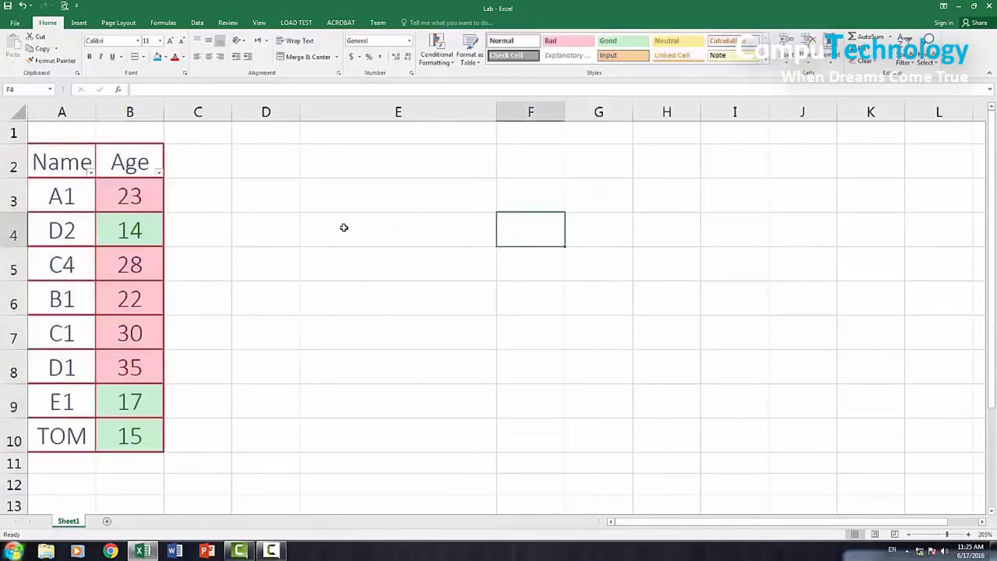
Select the Name and Age header cells and bring up the Sort & Filter options.
scroll(344, 227, "down", 1, "ctrl")
scroll(344, 227, "down", 1, "ctrl")
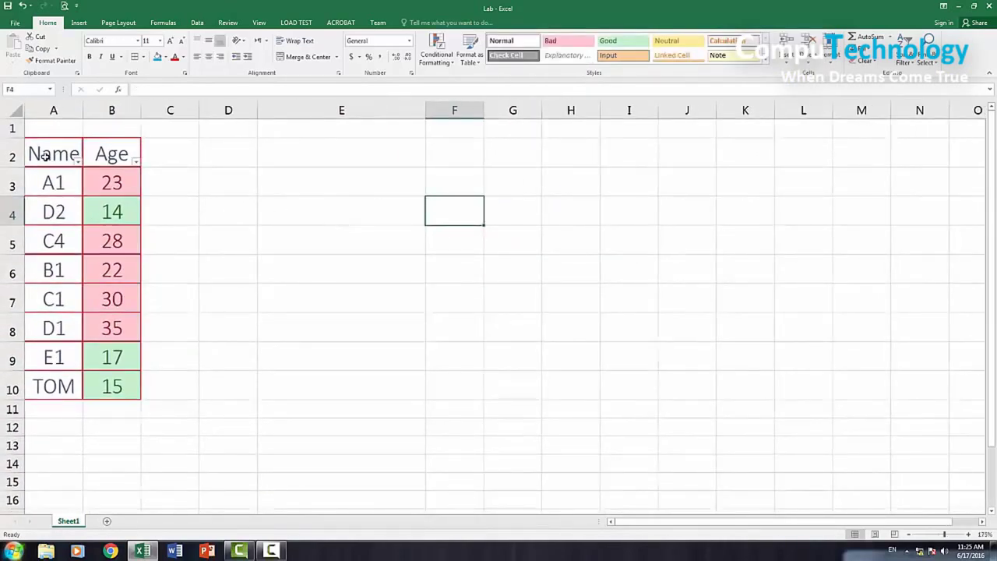
left_click_drag(45, 156, 111, 156)
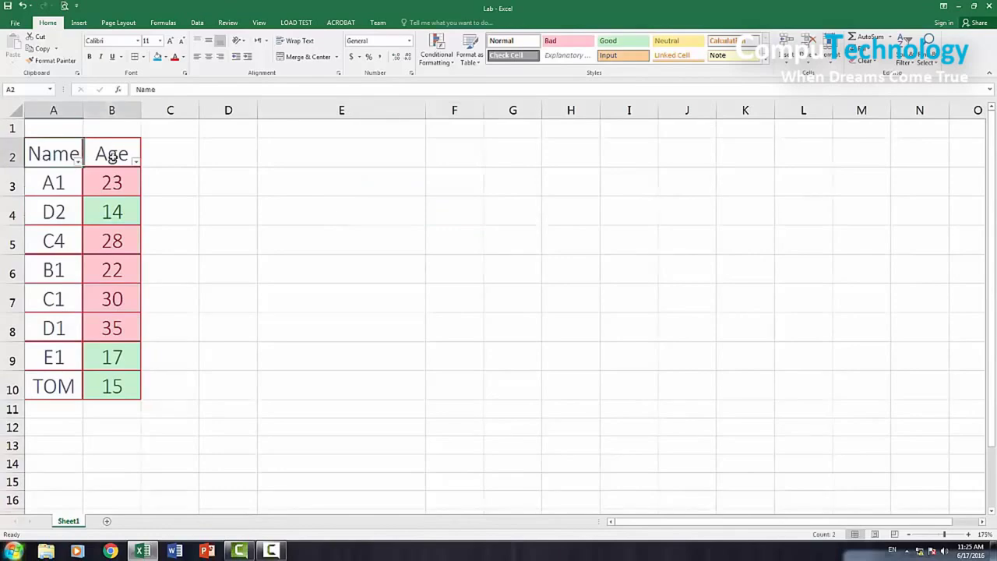
left_click(914, 62)
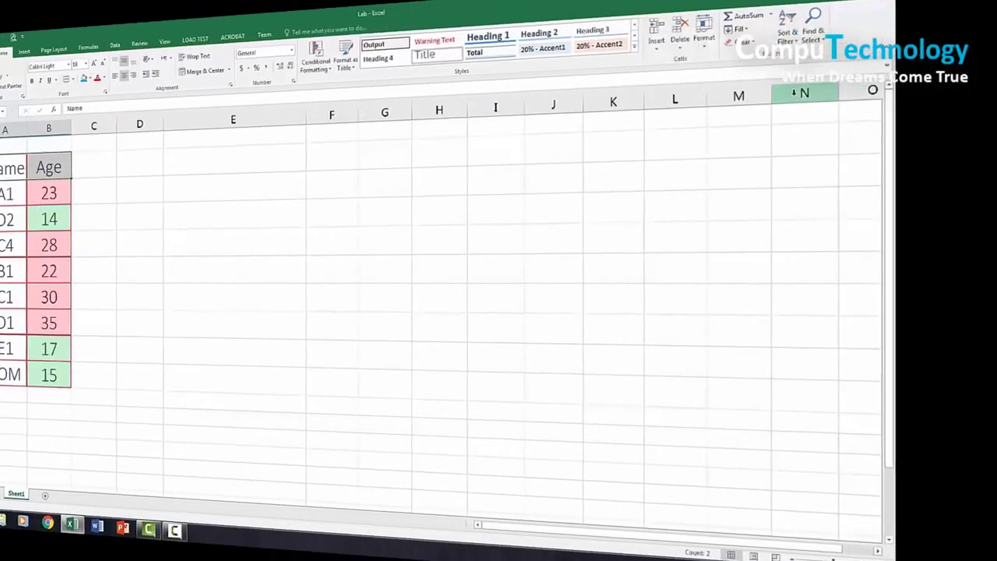